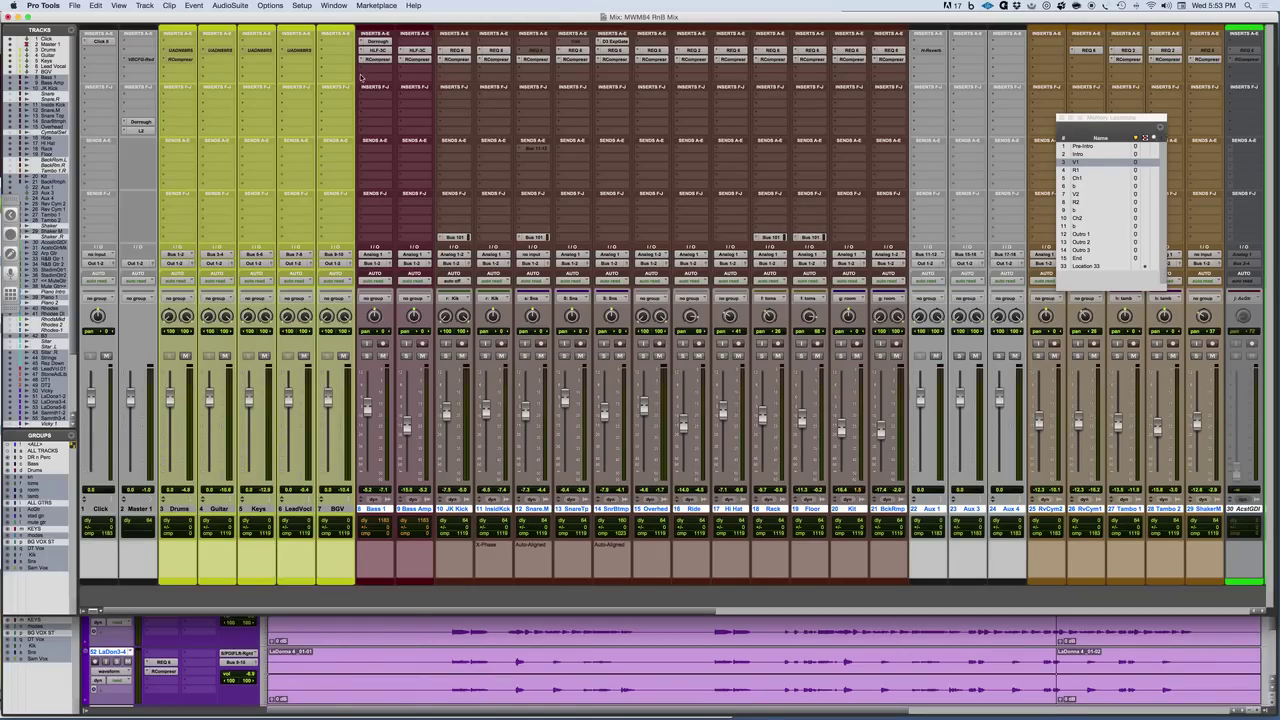
Step: Insert the mono Scheps 73 EQ on the Bass 1 track and place its window clear of the bass channels
left_click(361, 79)
mouse_move(393, 97)
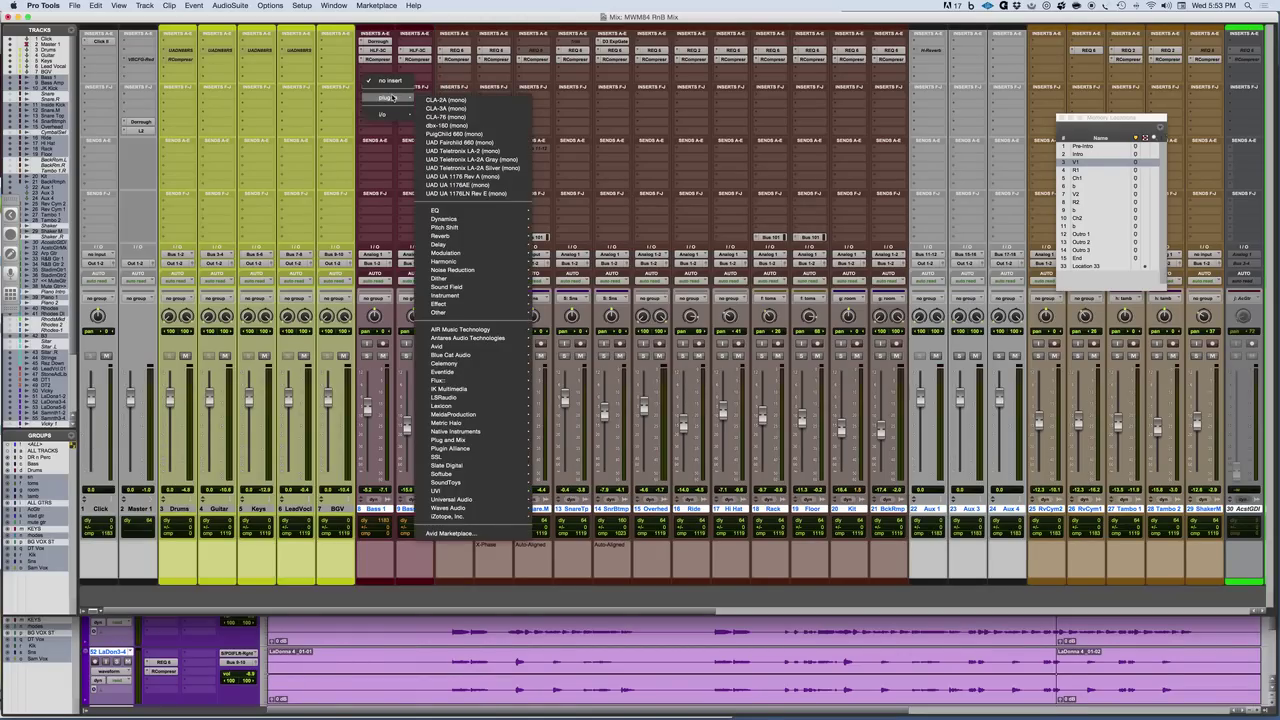
mouse_move(478, 214)
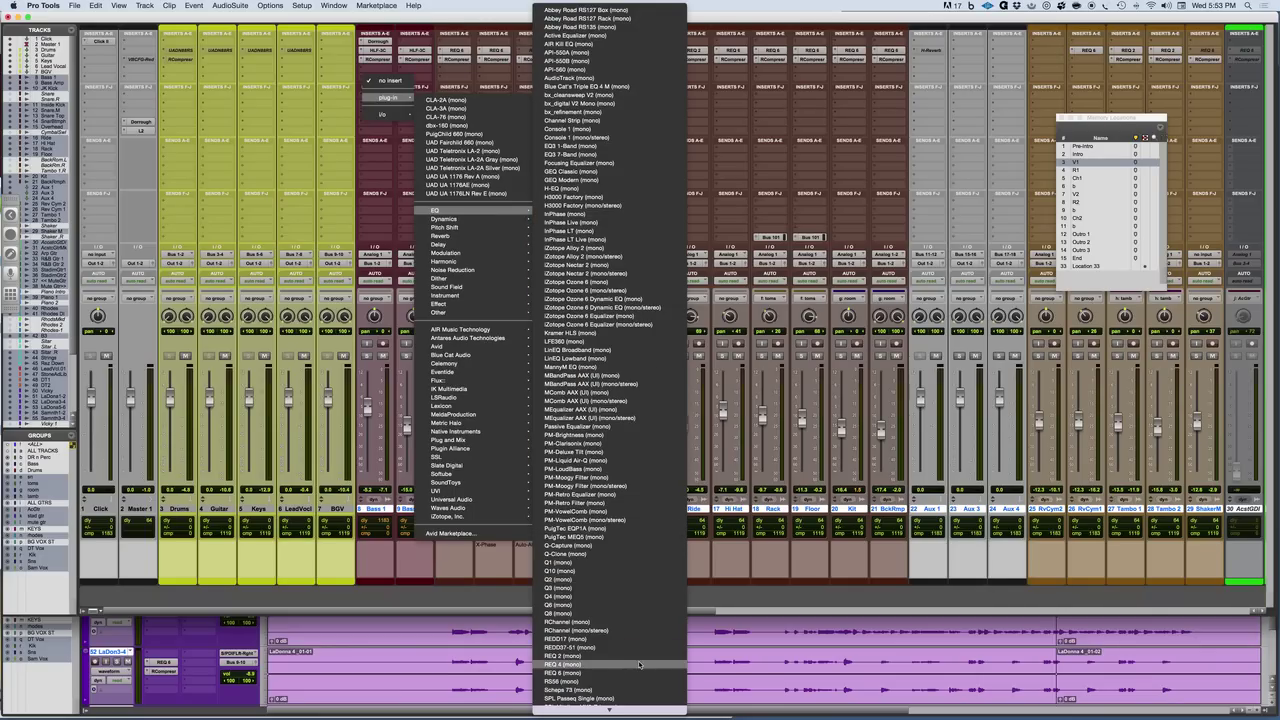
left_click(612, 690)
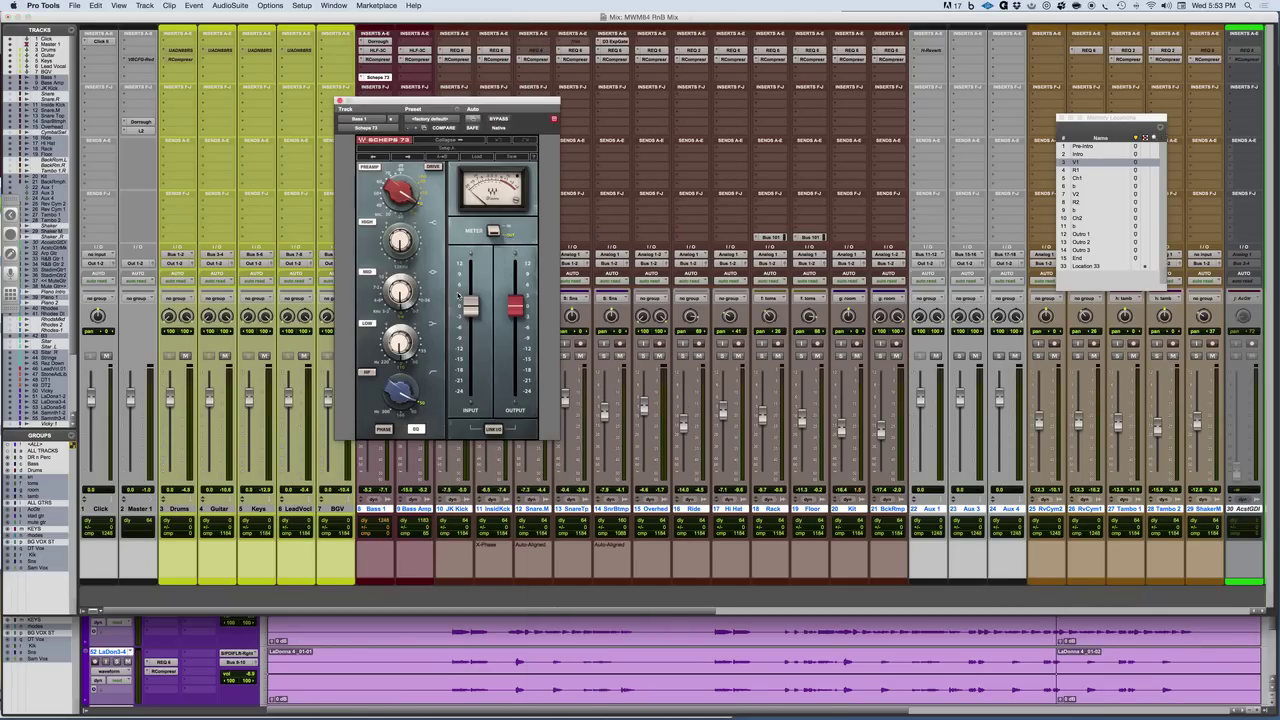
left_click_drag(456, 100, 846, 128)
Step: Solo Bass 1, start playback and adjust the preamp gain in its Scheps 73
left_click(367, 356)
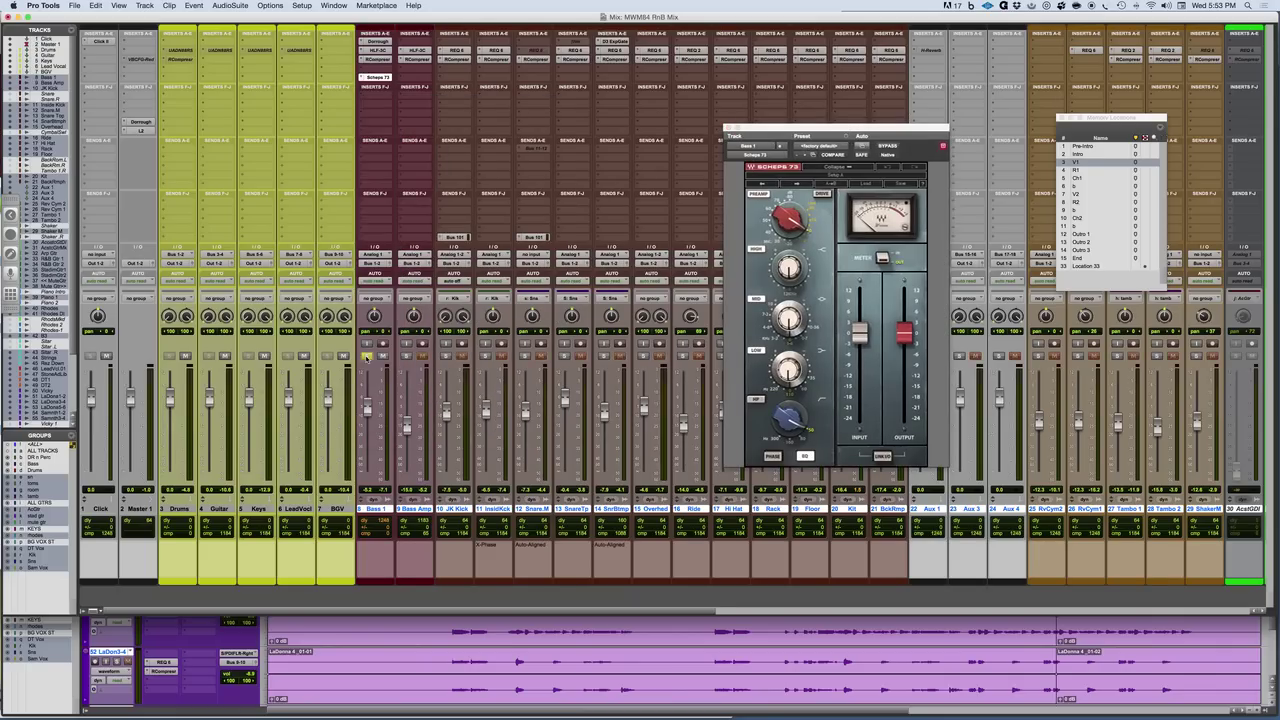
key("space")
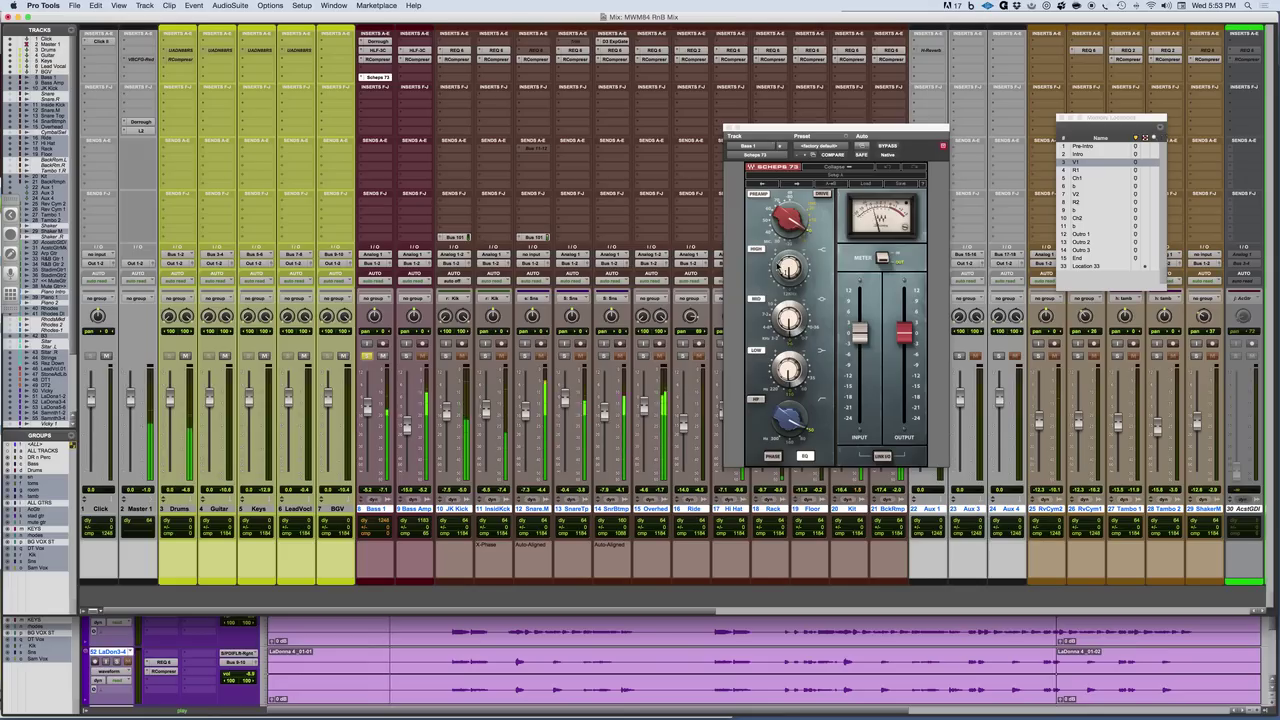
left_click(790, 220)
mouse_move(785, 214)
left_mouse_down()
mouse_move(783, 240)
mouse_move(790, 214)
left_mouse_up()
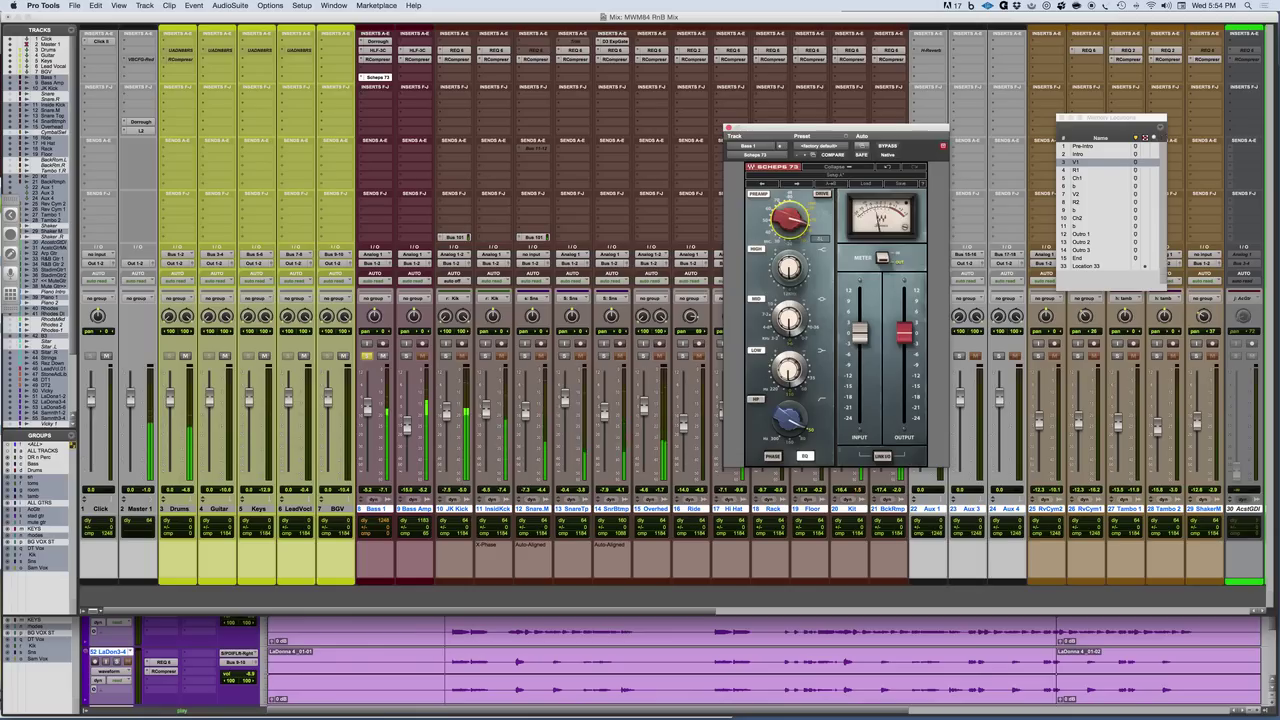
left_click_drag(790, 230, 786, 212)
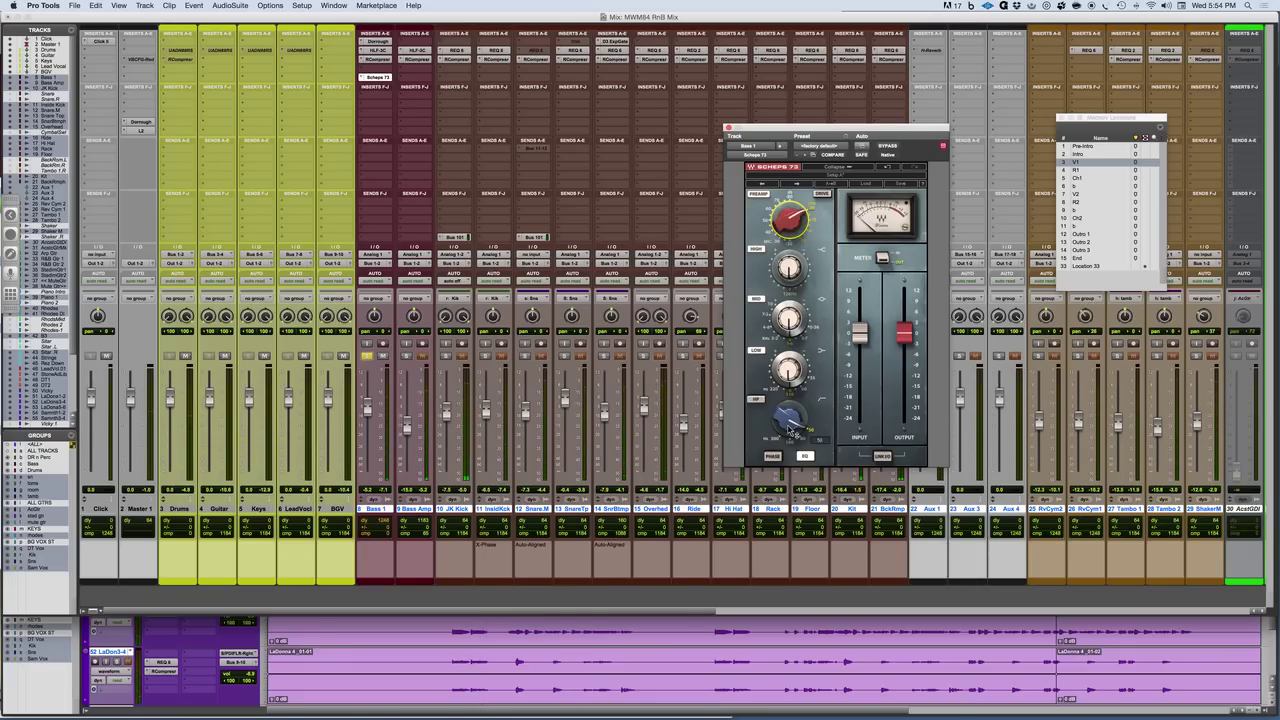
Step: Adjust the Scheps 73 low and mid bands on Bass 1, switching the EQ off and on to compare
left_click_drag(791, 430, 791, 412)
left_click(790, 372)
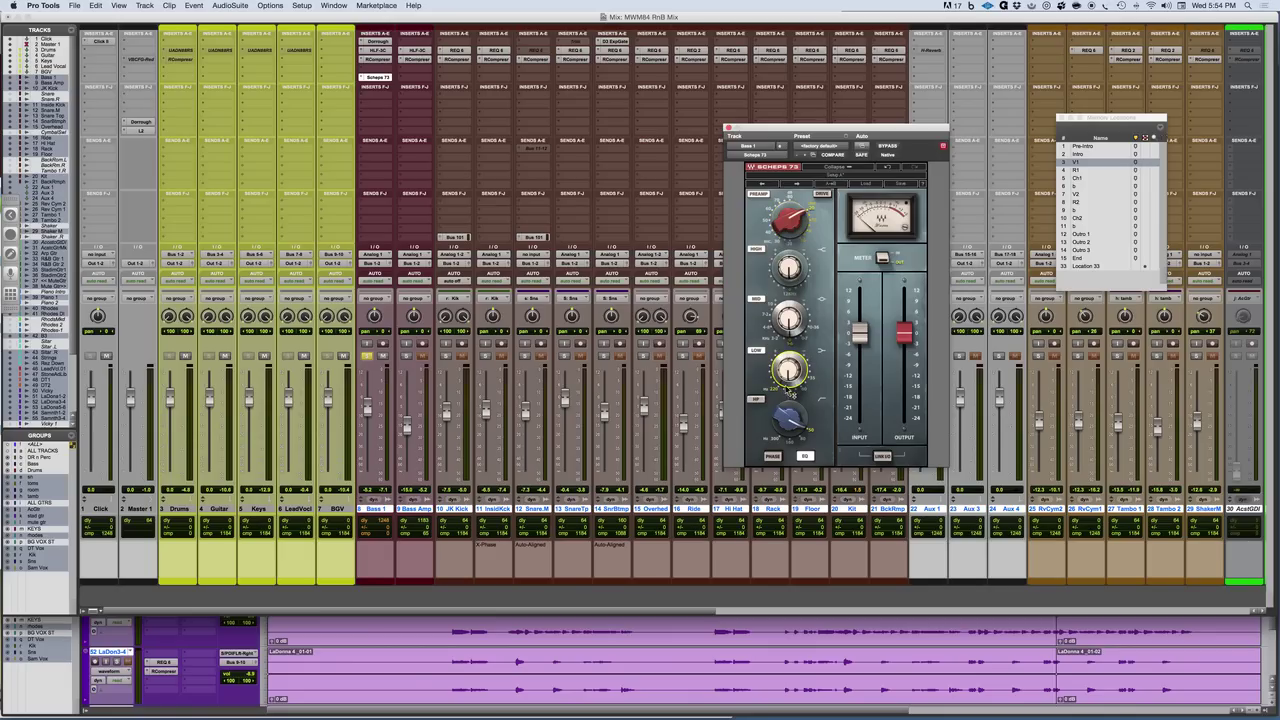
left_click(790, 378)
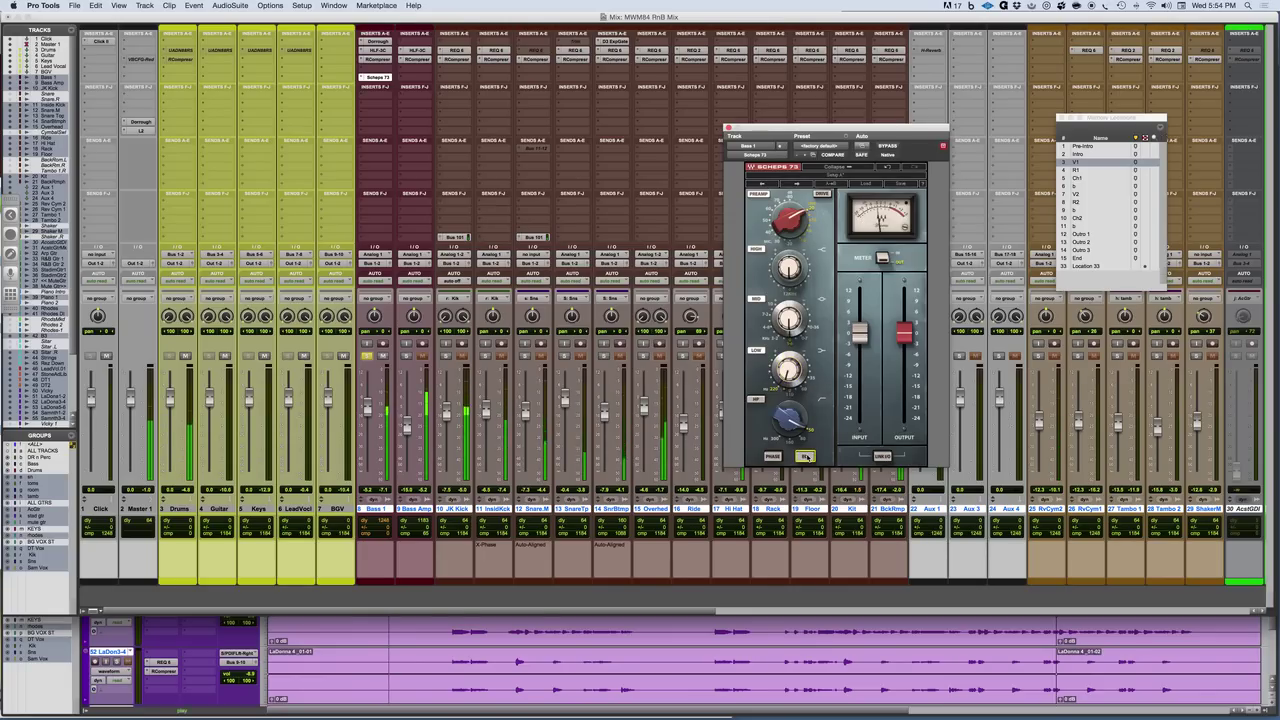
left_click(805, 456)
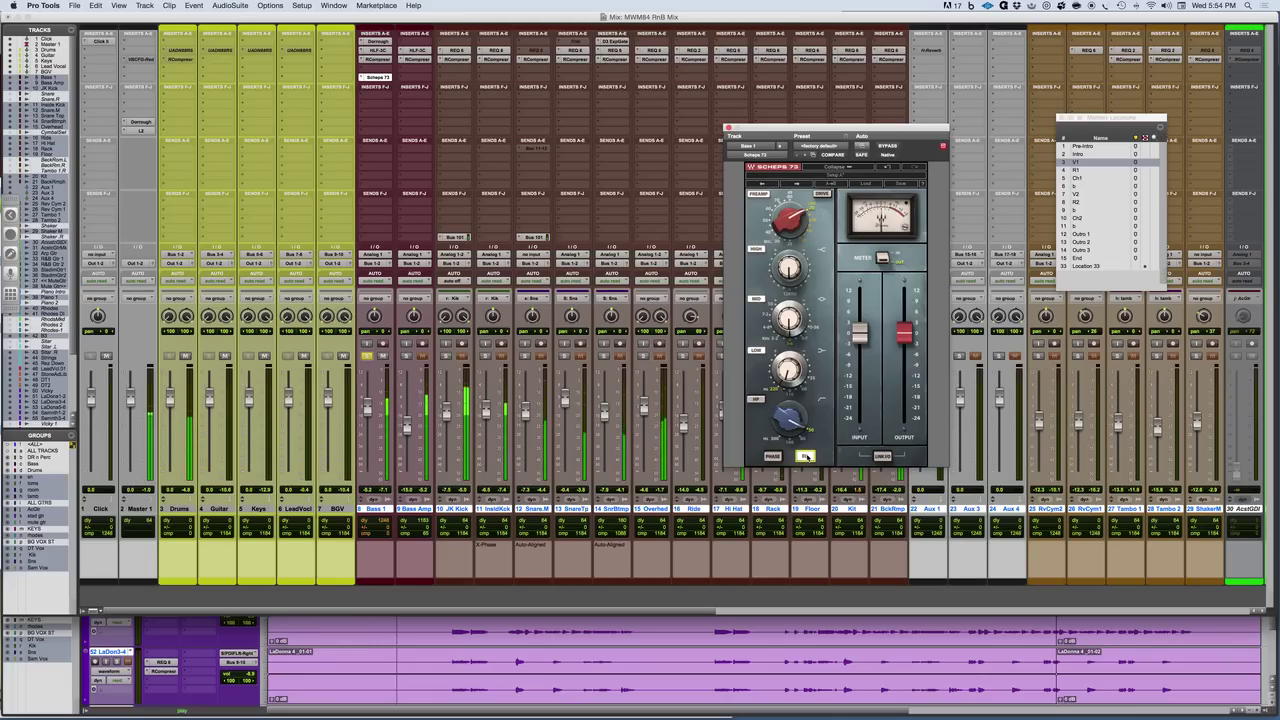
left_click(790, 370)
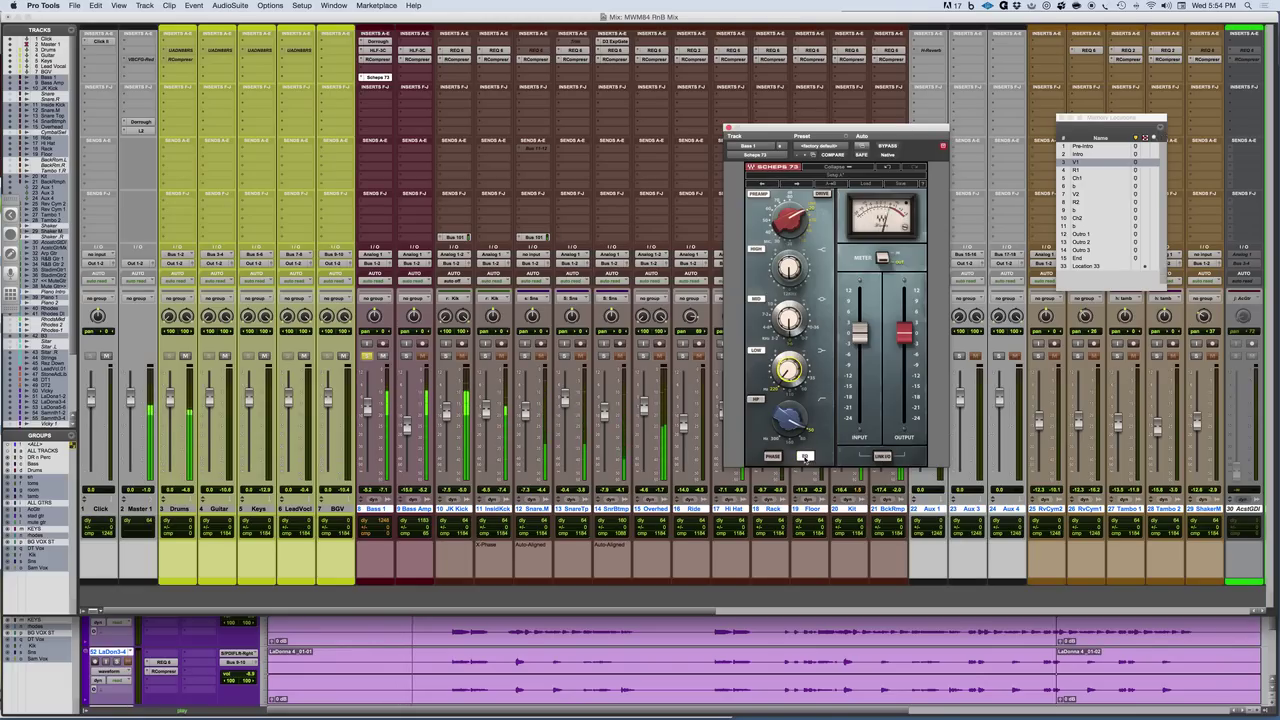
left_click(805, 456)
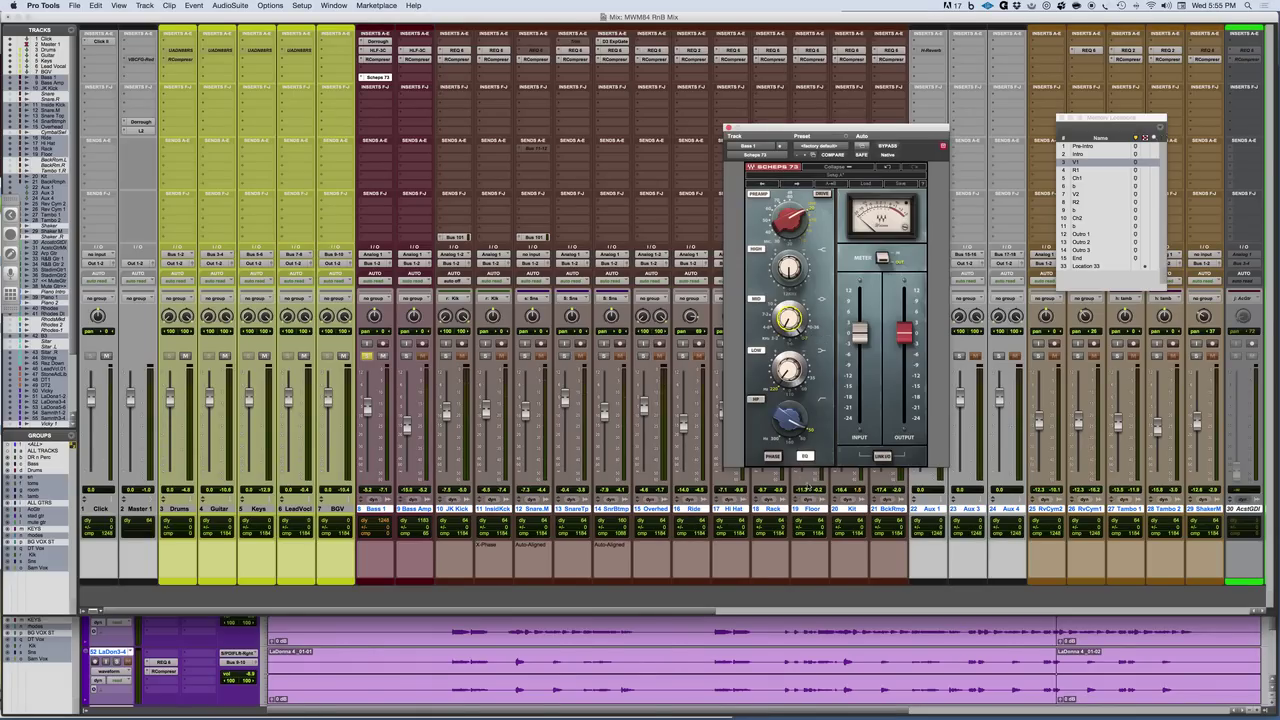
Step: Play the soloed Bass 1 and compare its sound with the Scheps 73 EQ switched off and on
key("space")
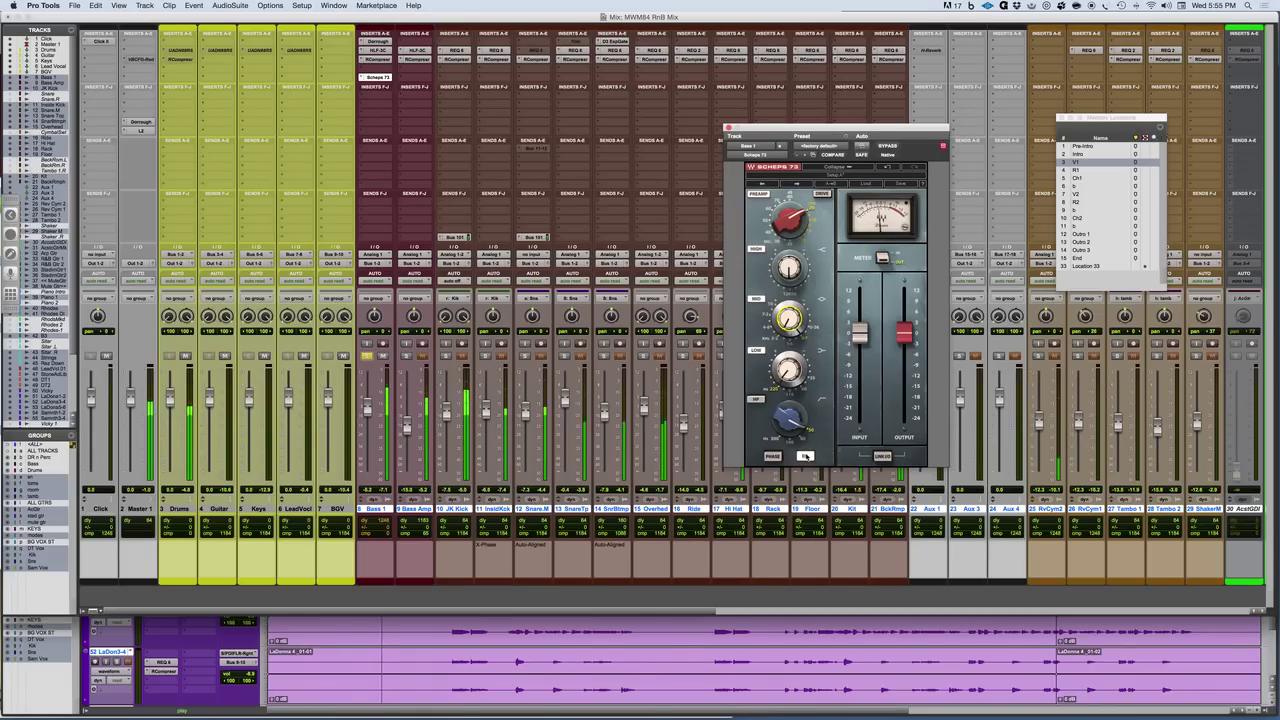
left_click(805, 457)
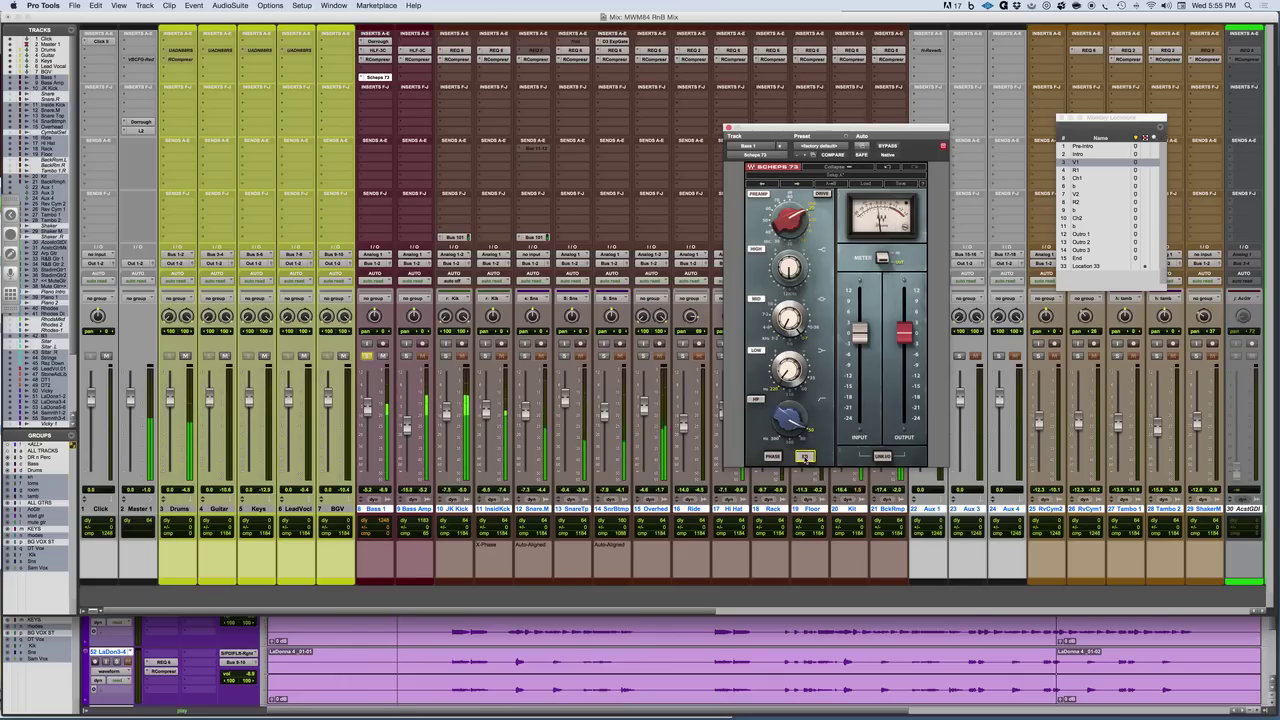
left_click(805, 457)
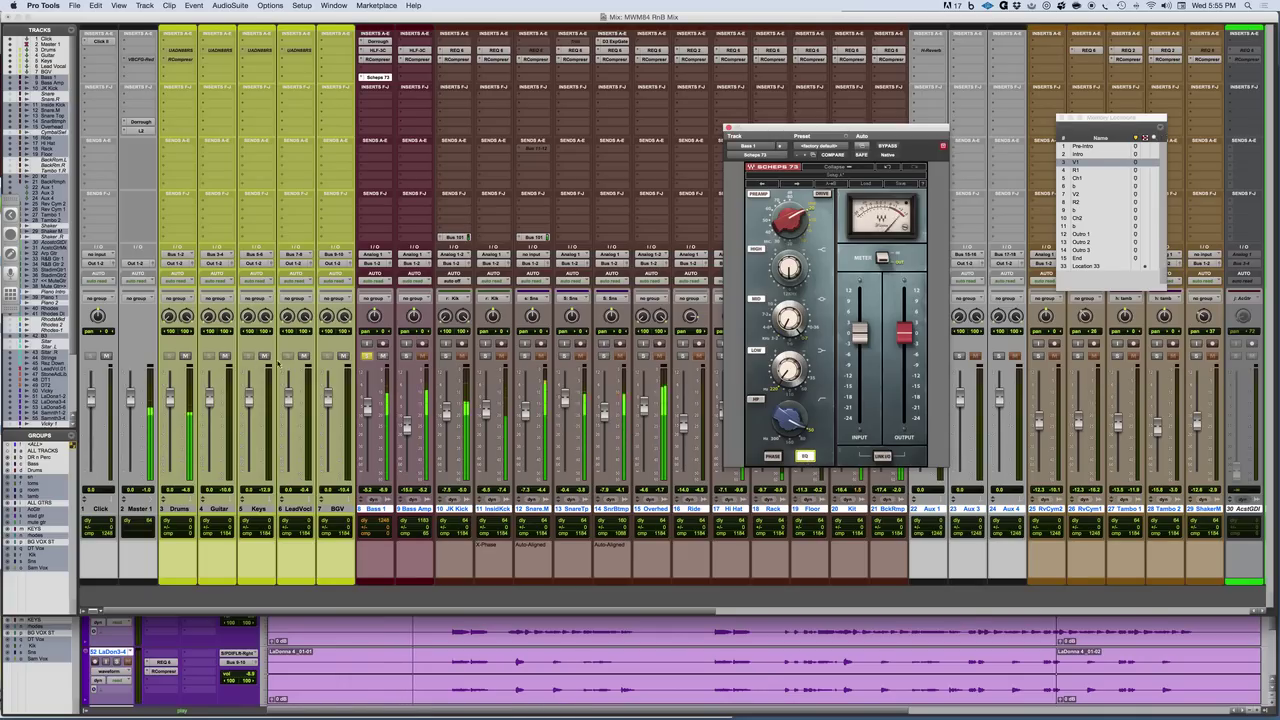
key("space")
Step: Mute the Keys, lead vocal and BGV submaster tracks and unsolo Bass 1
left_click(264, 356)
left_click(304, 356)
left_click(342, 356)
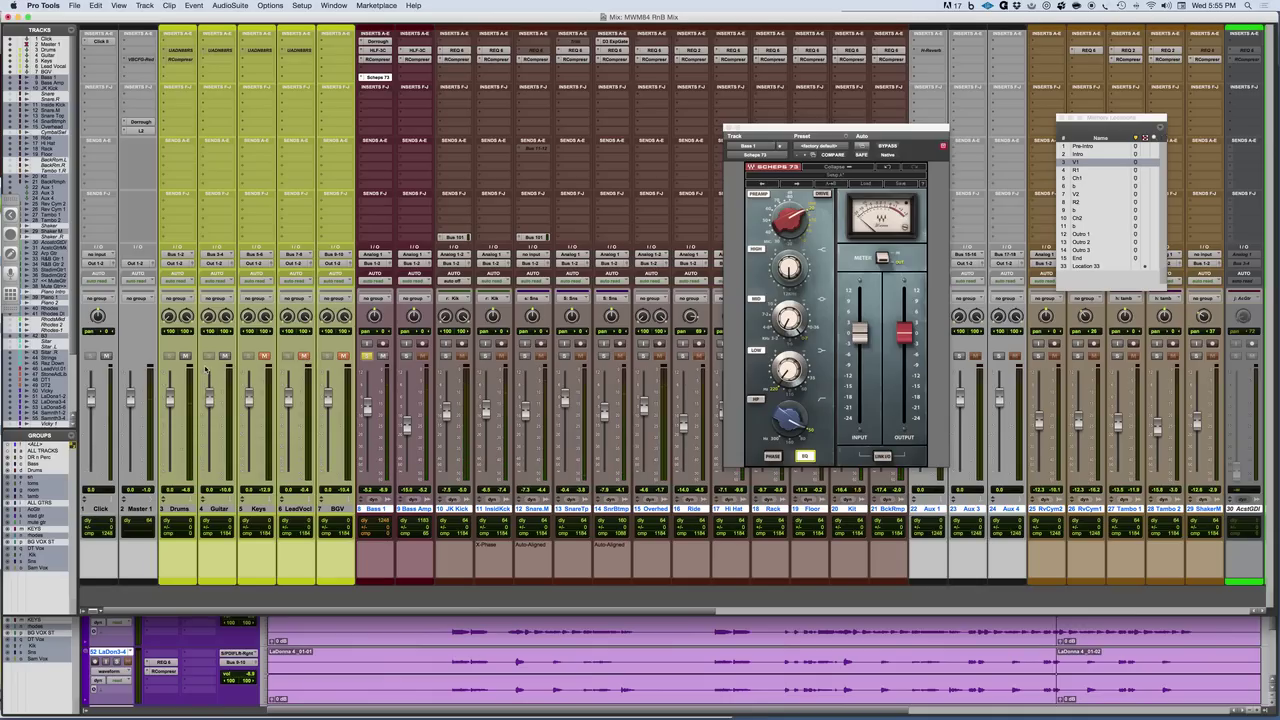
left_click(370, 358)
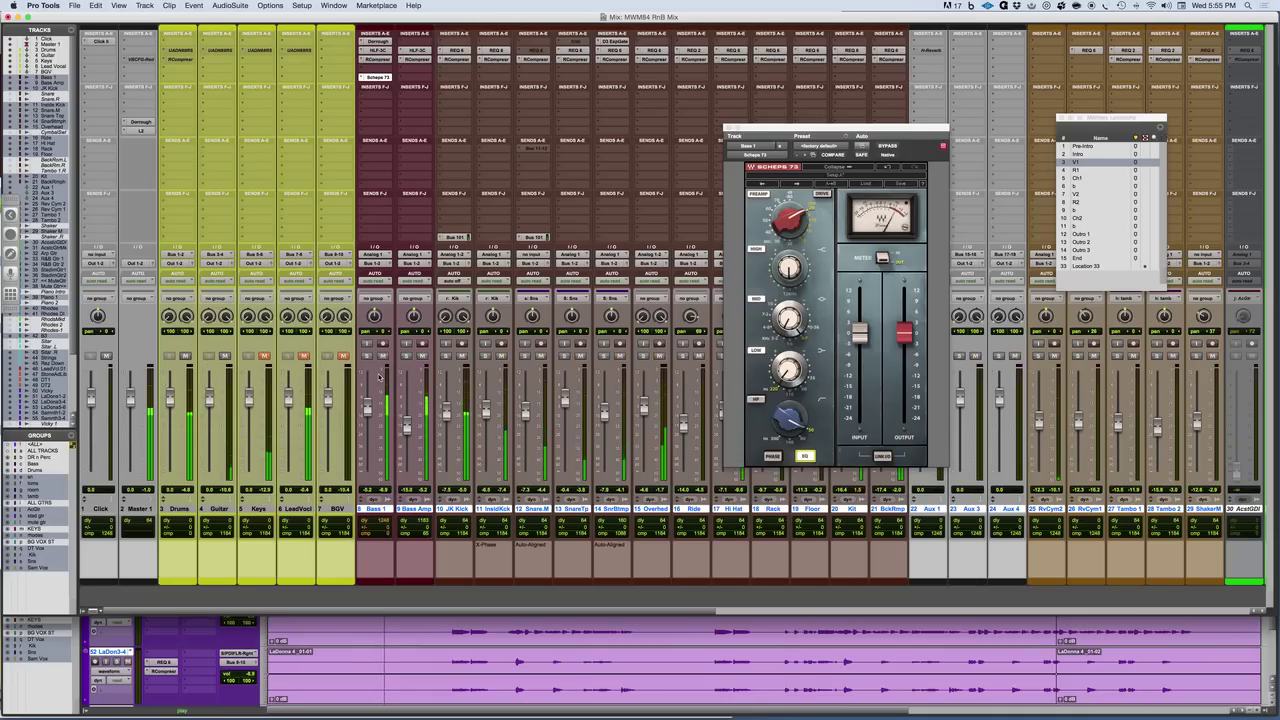
Step: Adjust the Scheps 73 high band on Bass 1, comparing the EQ off and on in the mix
left_click(805, 456)
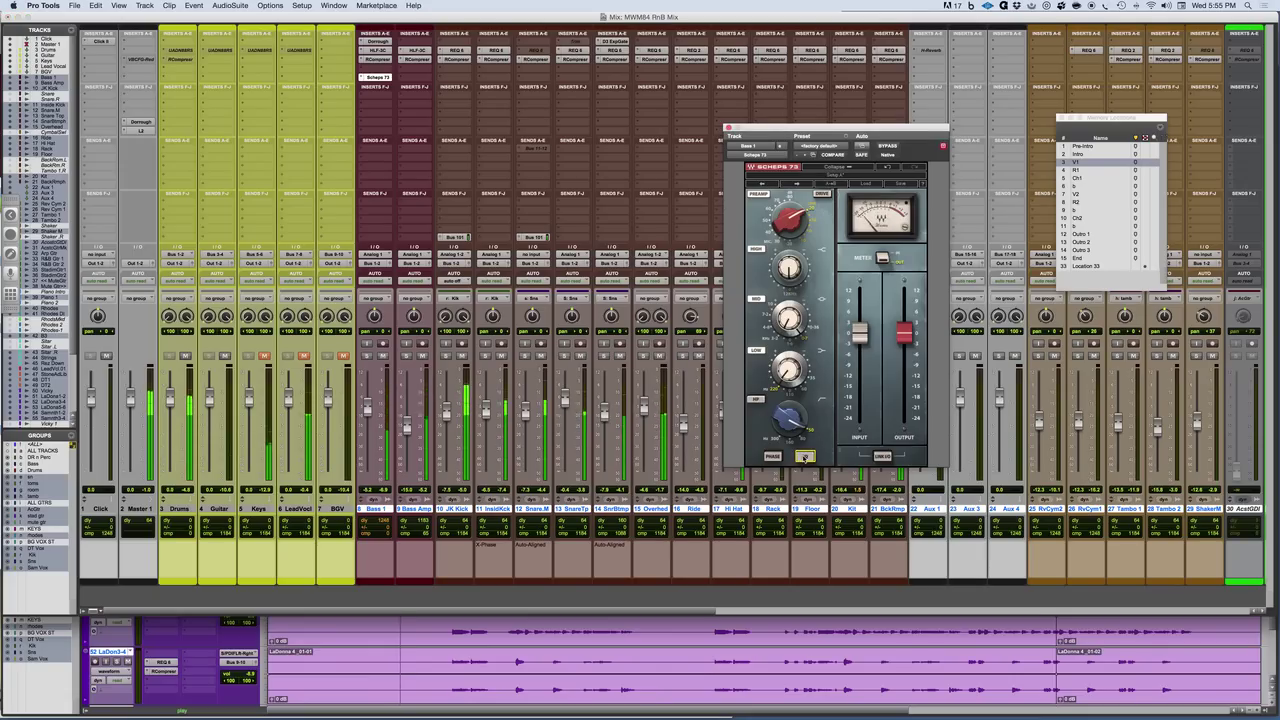
left_click(805, 456)
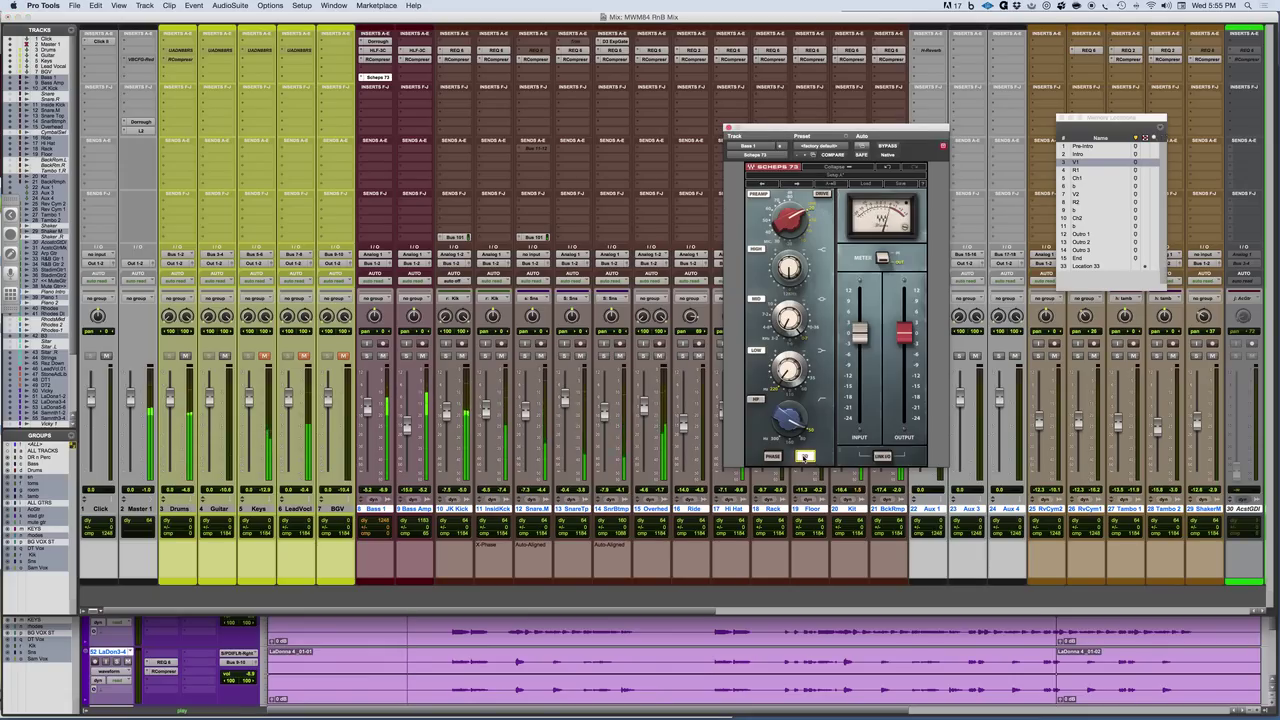
left_click_drag(827, 411, 872, 376)
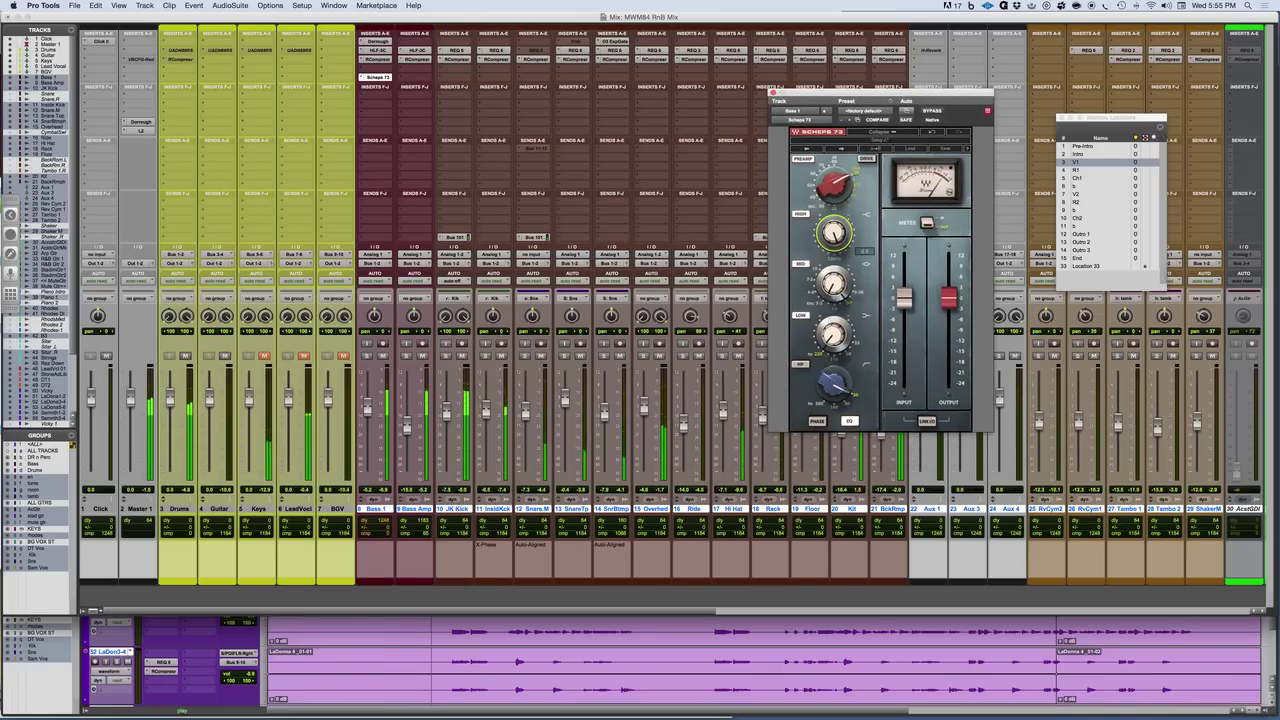
left_click(849, 421)
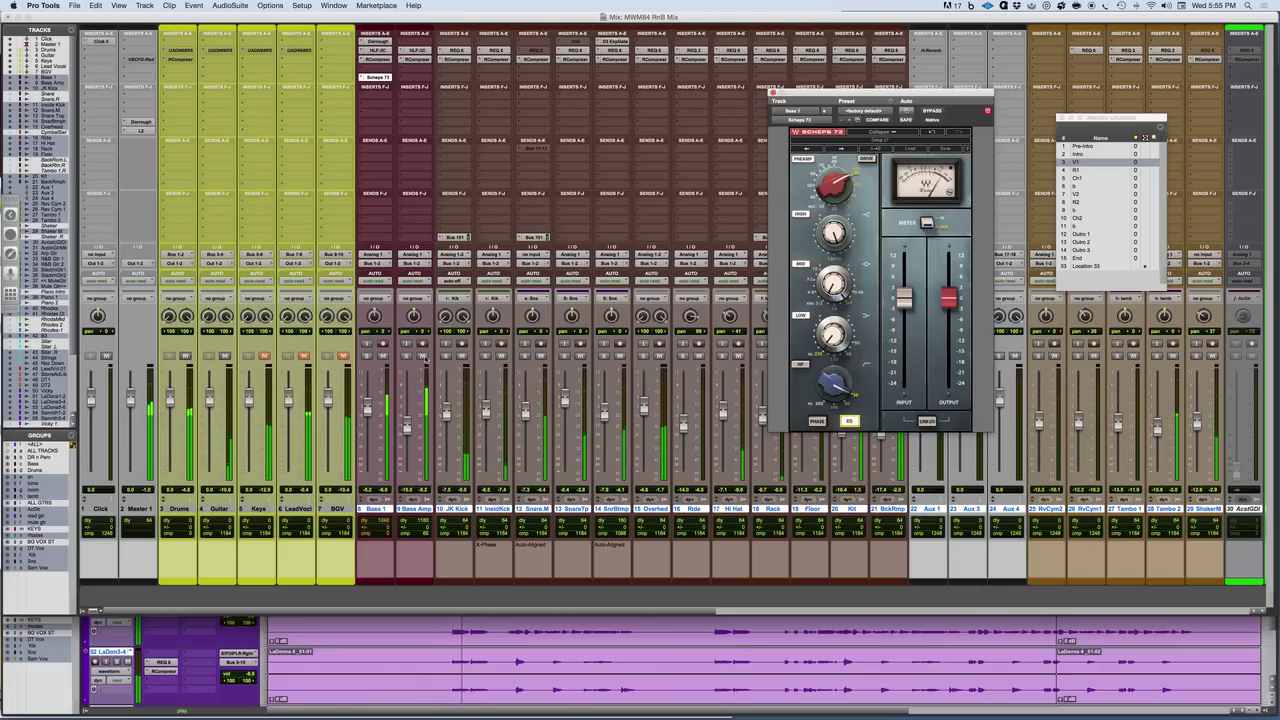
left_click(849, 421)
left_click(849, 421)
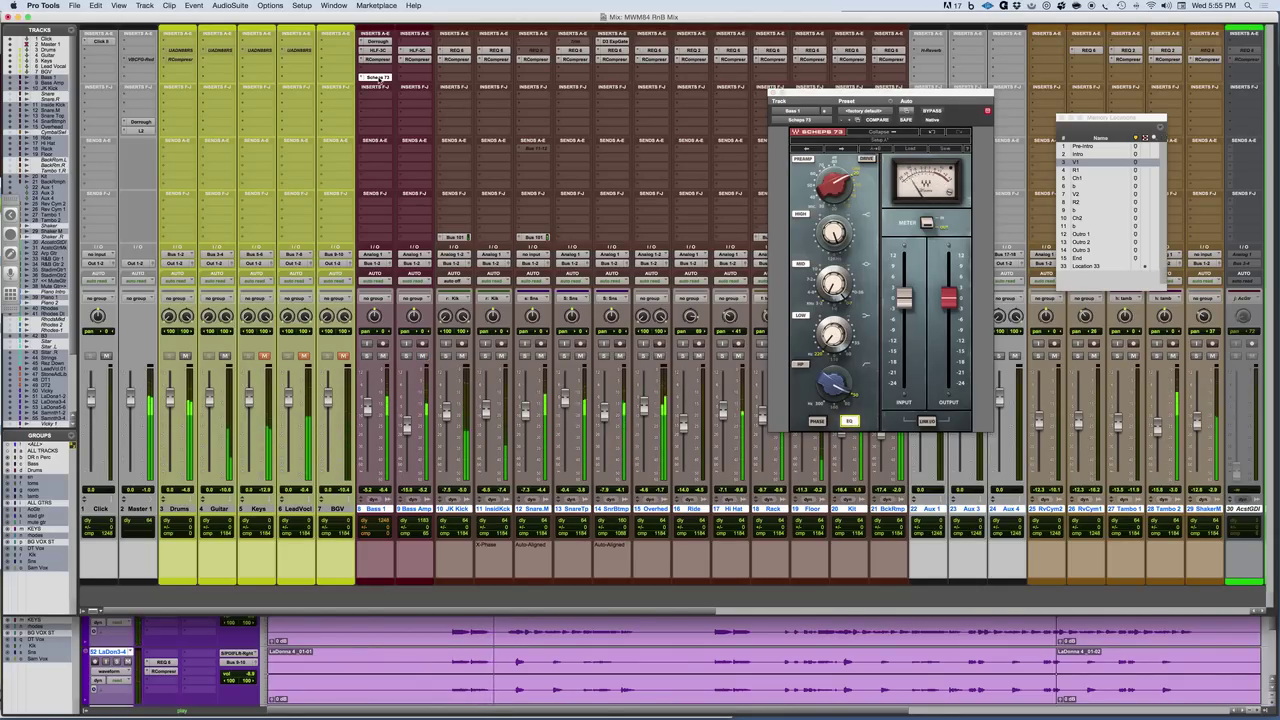
Step: Copy the Scheps 73 insert from Bass 1 to Bass Amp and compare both inserts bypassed and active
left_click_drag(376, 77, 415, 79)
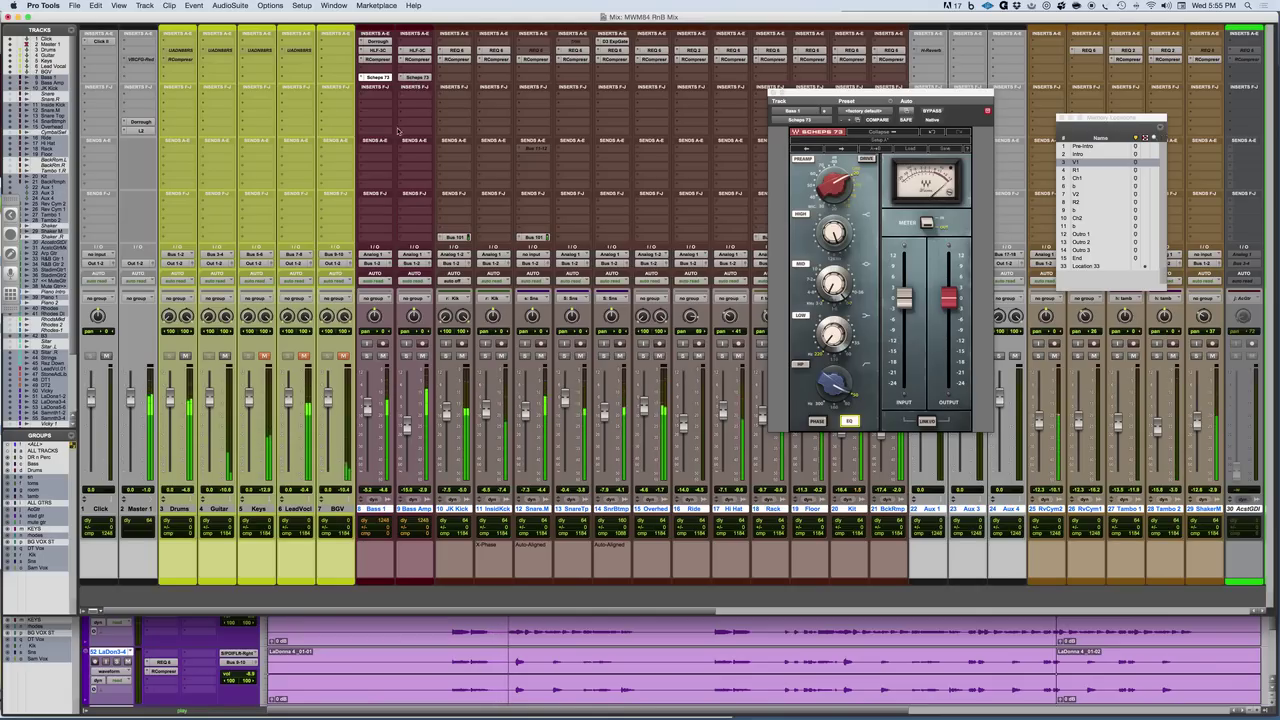
left_click(381, 79, "super")
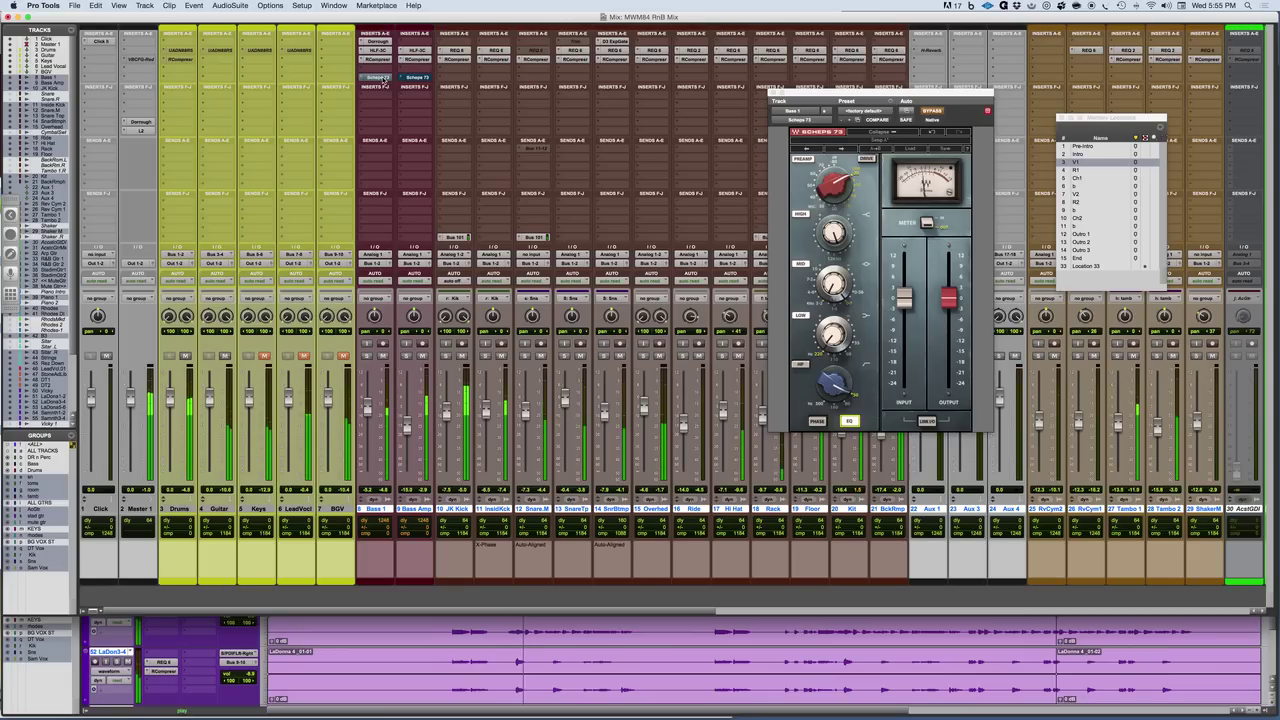
left_click(384, 79, "super")
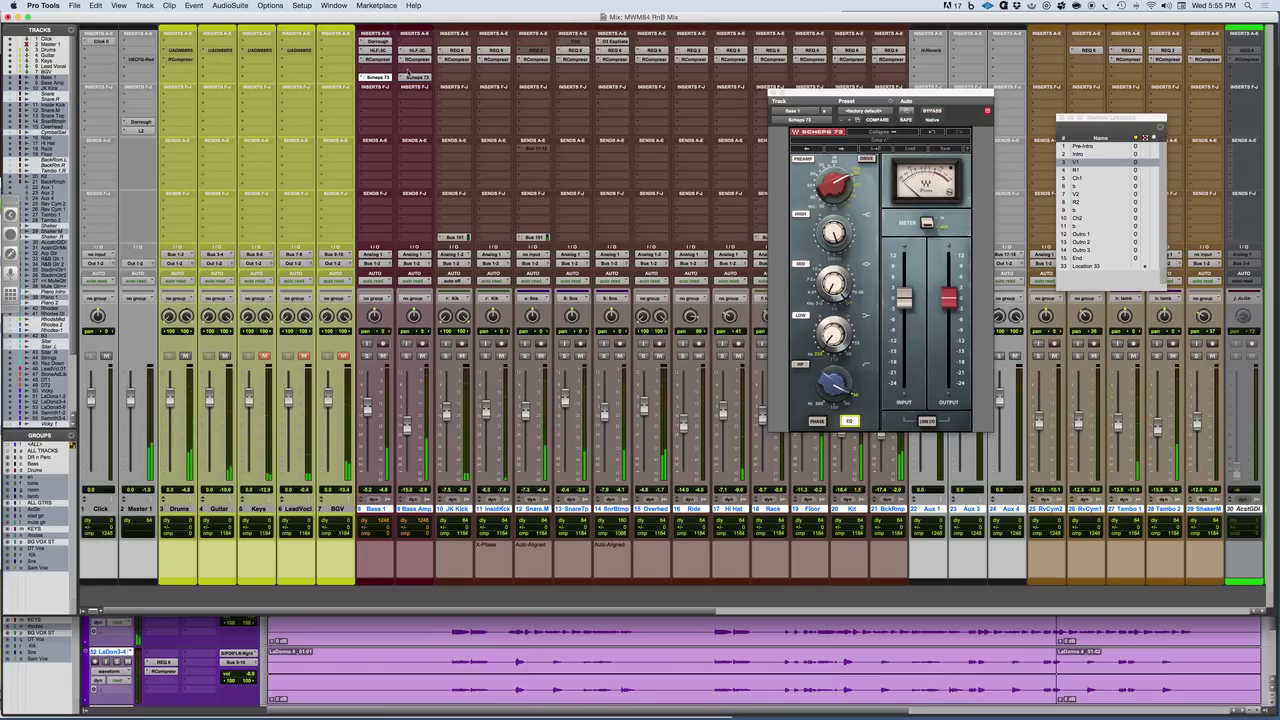
Step: Open the Scheps 73 on Bass Amp and check its low band setting
left_click(417, 77)
left_click(836, 342)
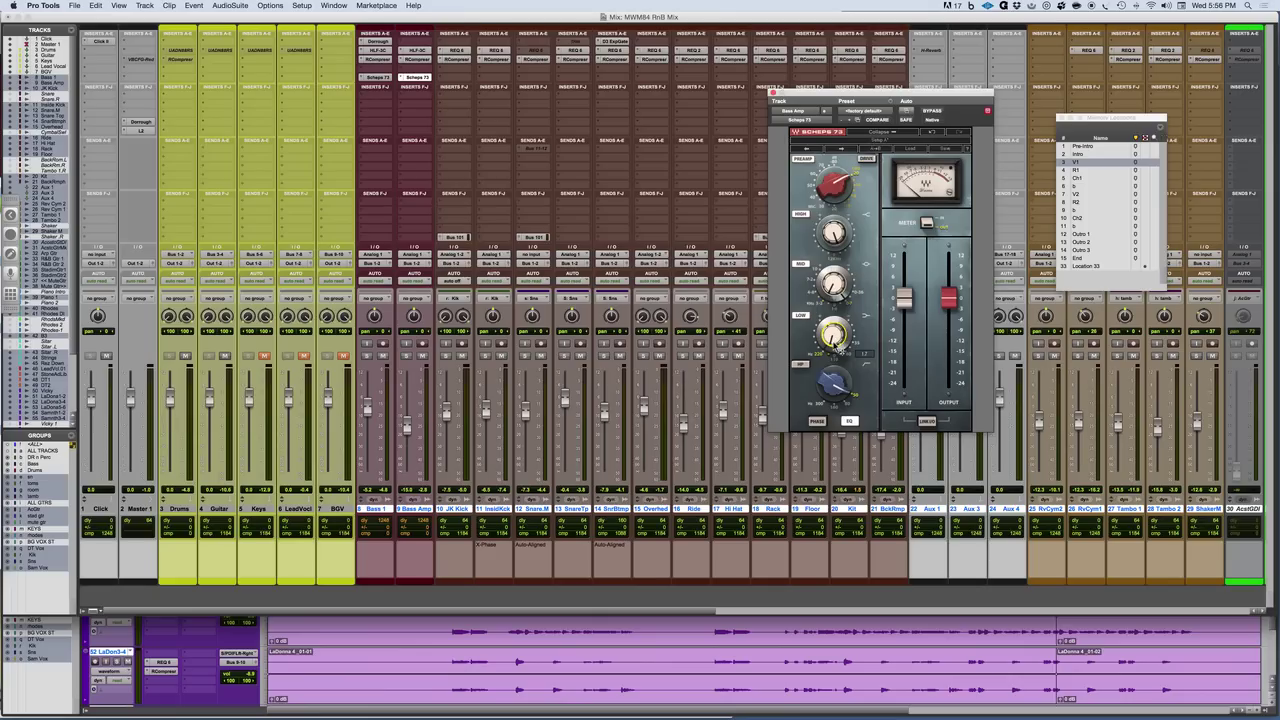
Step: Insert the mono PuigTec EQP1A on the Snare.M track and move its window over the drum channels
left_click(520, 79)
mouse_move(545, 98)
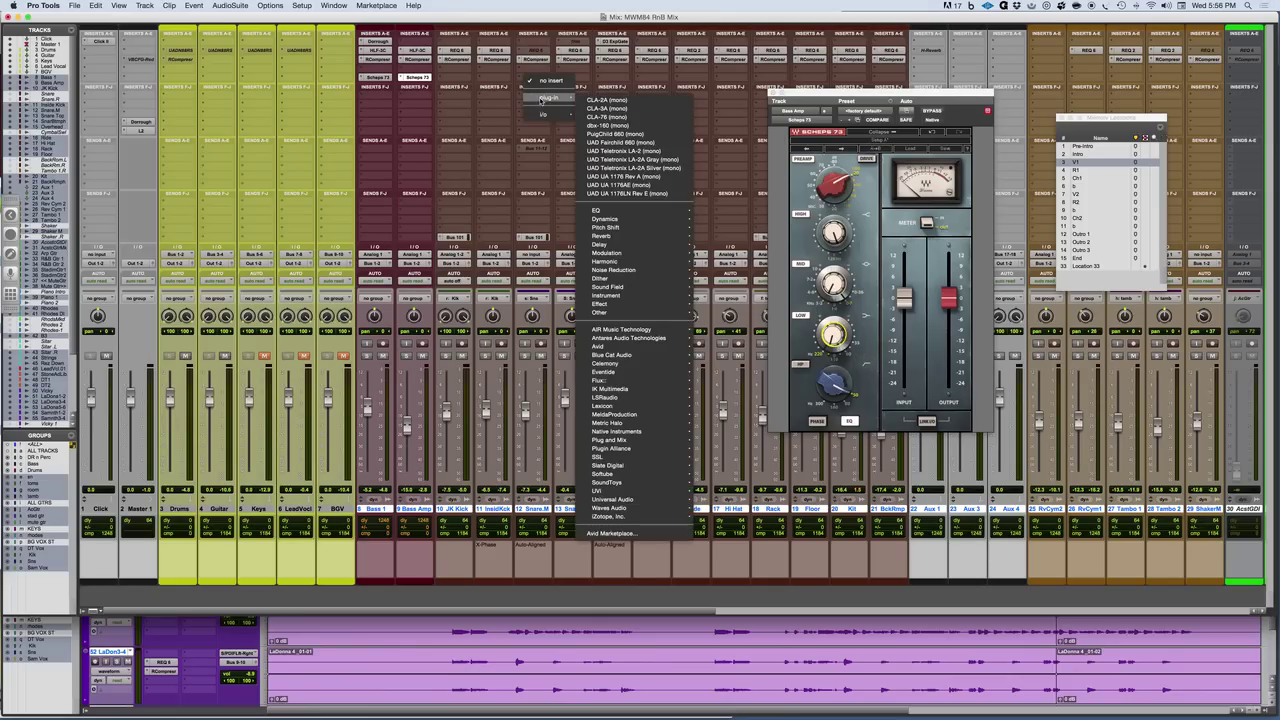
mouse_move(631, 214)
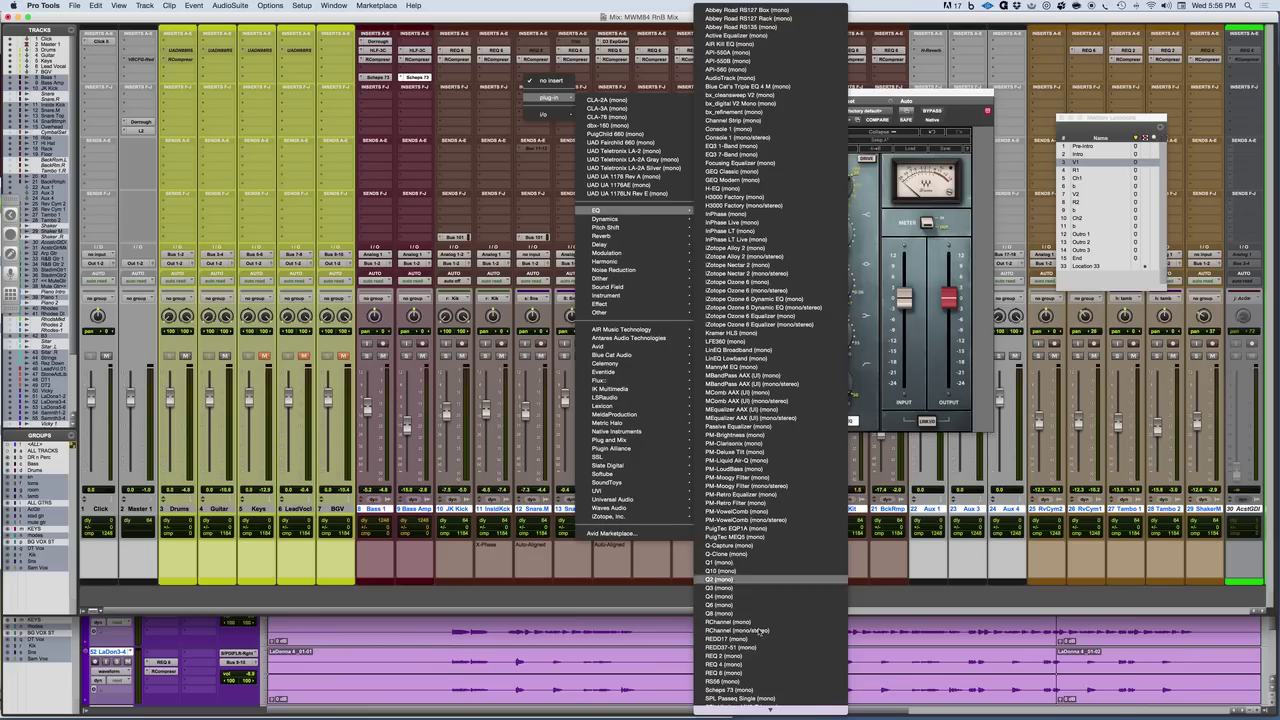
scroll(757, 660, "down", 4)
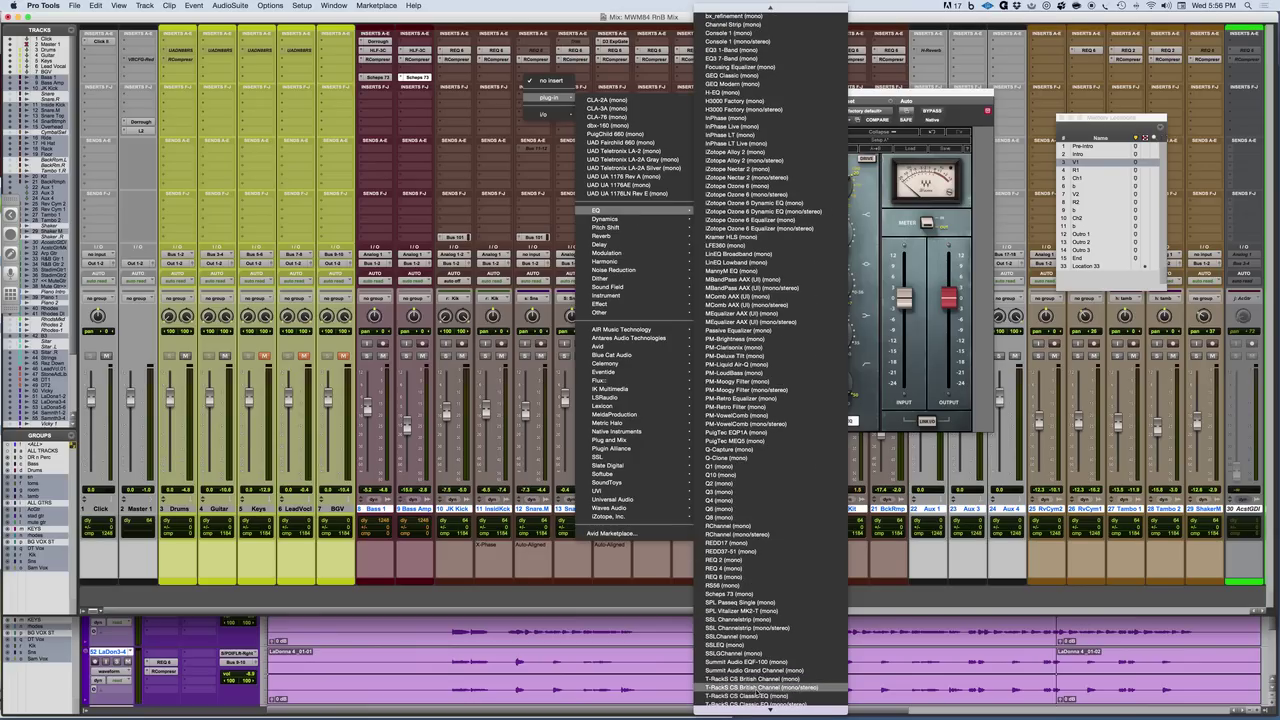
mouse_move(765, 710)
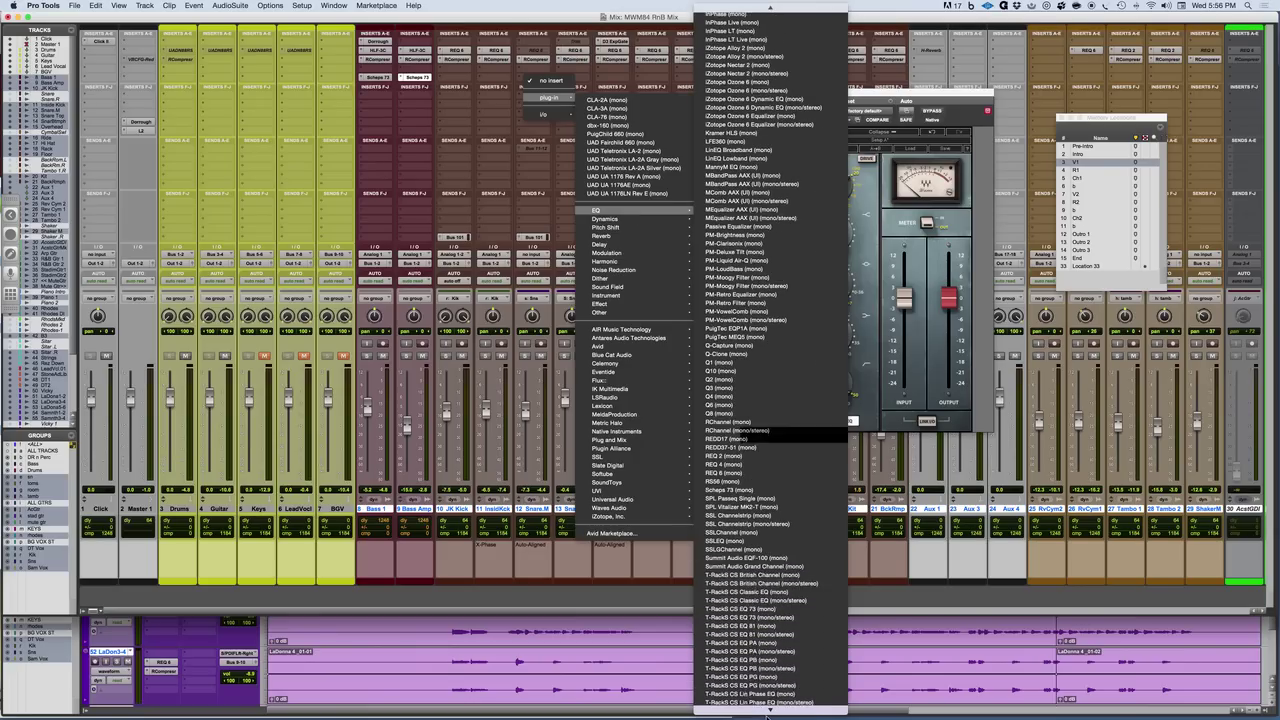
scroll(767, 710, "down", 2)
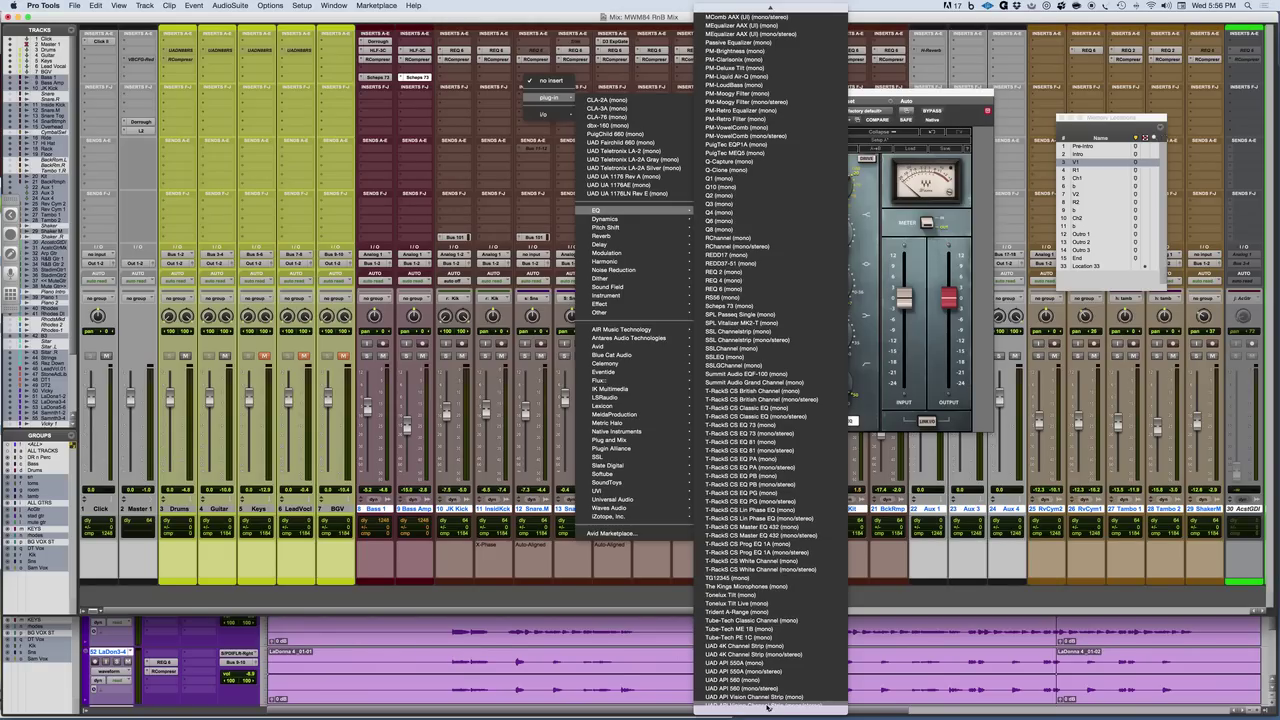
left_click(742, 145)
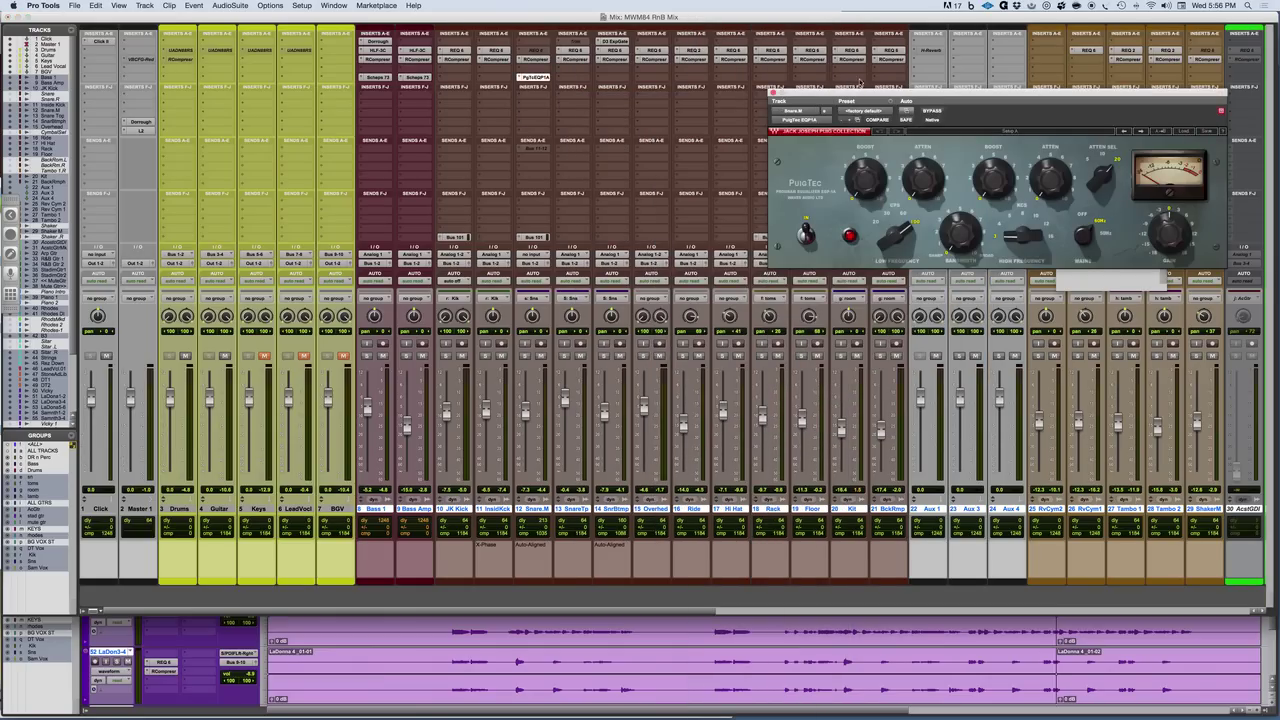
left_click_drag(871, 94, 543, 185)
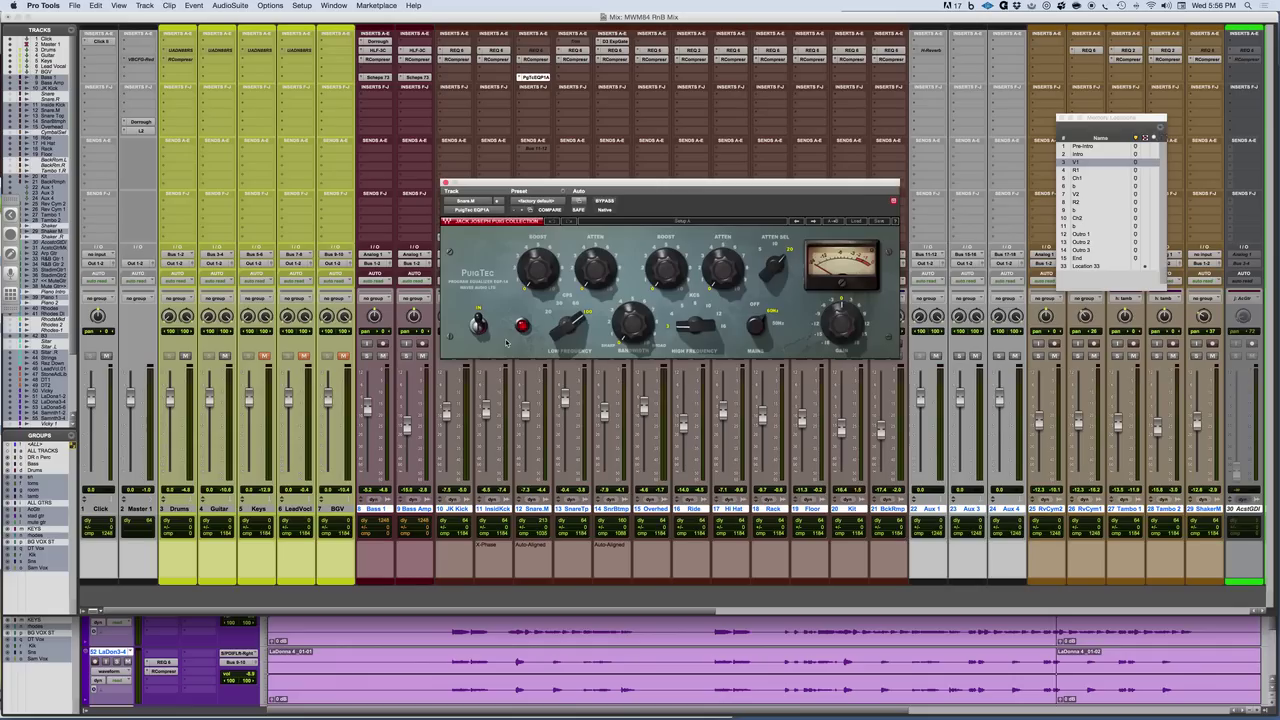
Step: Adjust the PuigTec low-frequency boost and attenuation on Snare.M, and solo the track with the plug-in window moved aside
left_click_drag(587, 287, 537, 277)
left_click_drag(596, 282, 596, 278)
left_click_drag(530, 260, 530, 258)
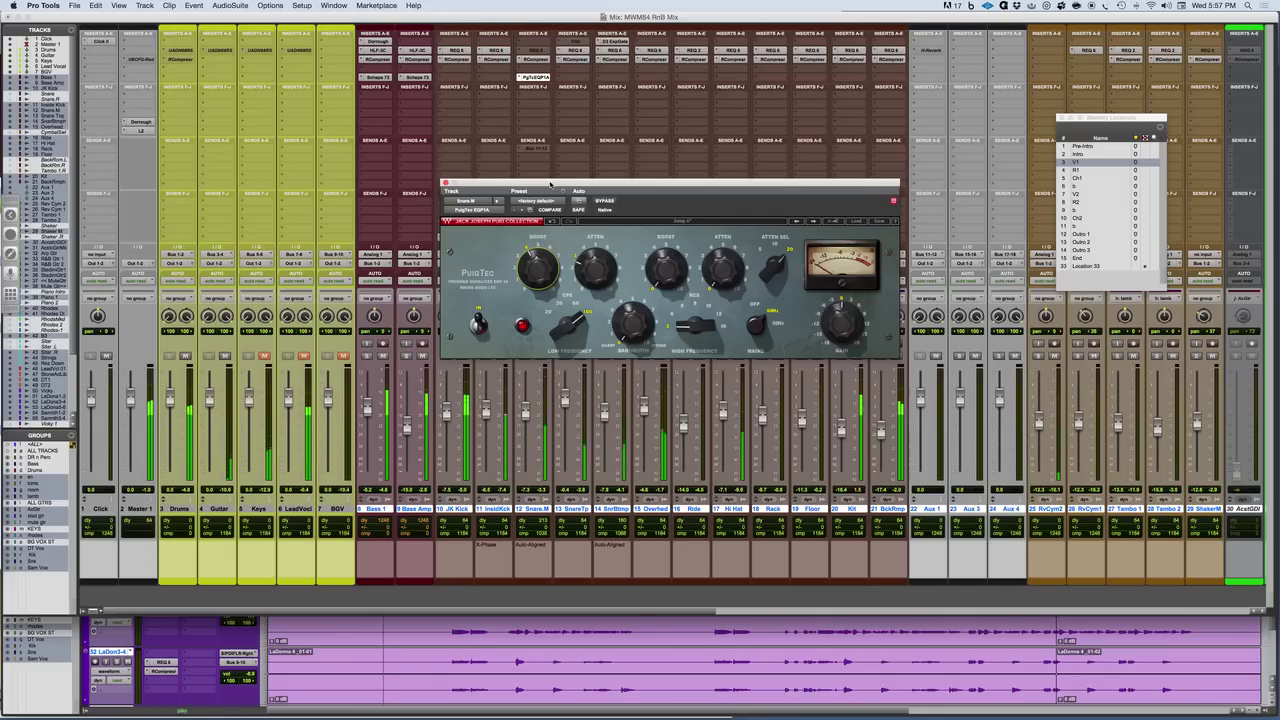
left_click_drag(550, 180, 682, 168)
left_click(526, 356)
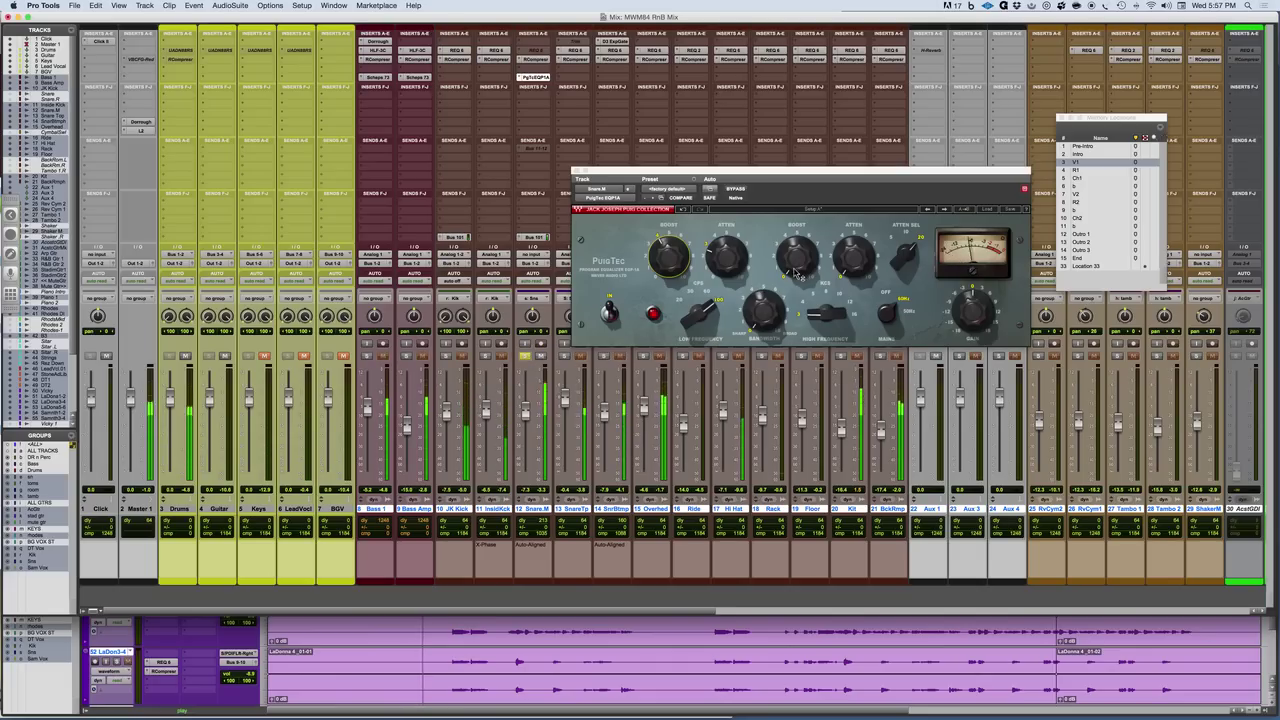
Step: Set the high-frequency boost, bandwidth and boost frequency of the PuigTec EQP1A on Snare.M
left_click_drag(826, 316, 797, 246)
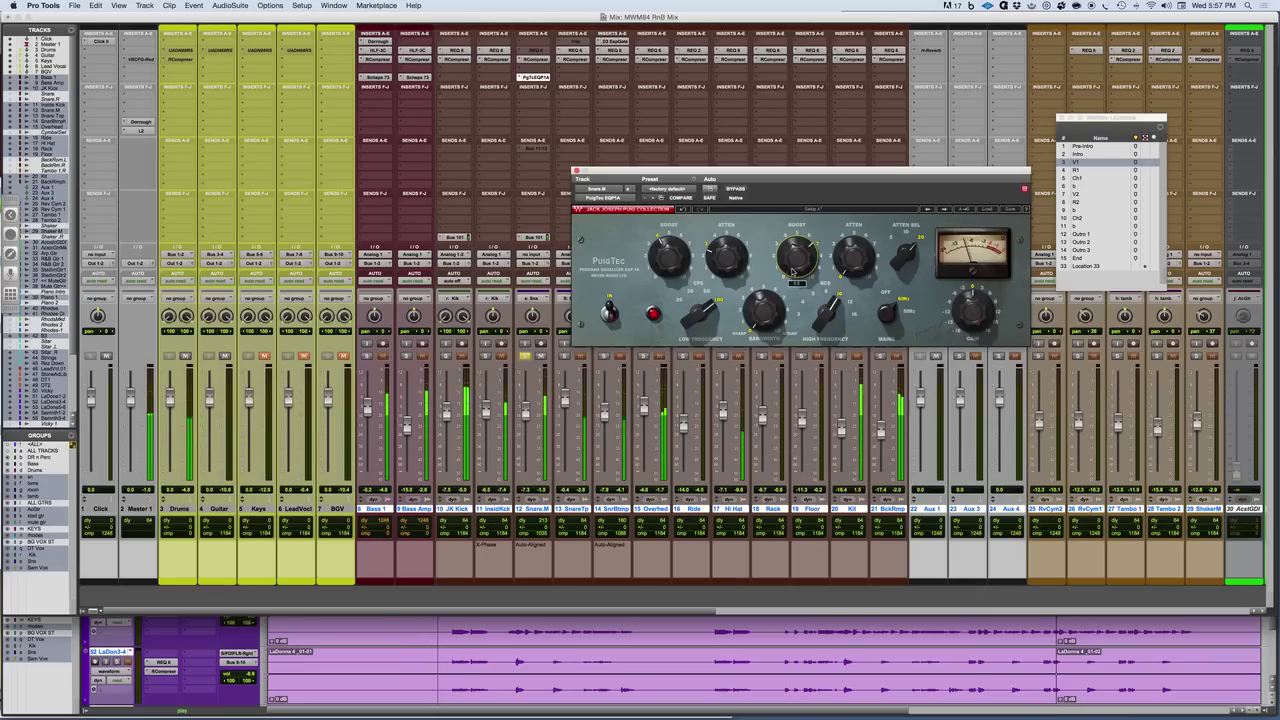
left_click(767, 330)
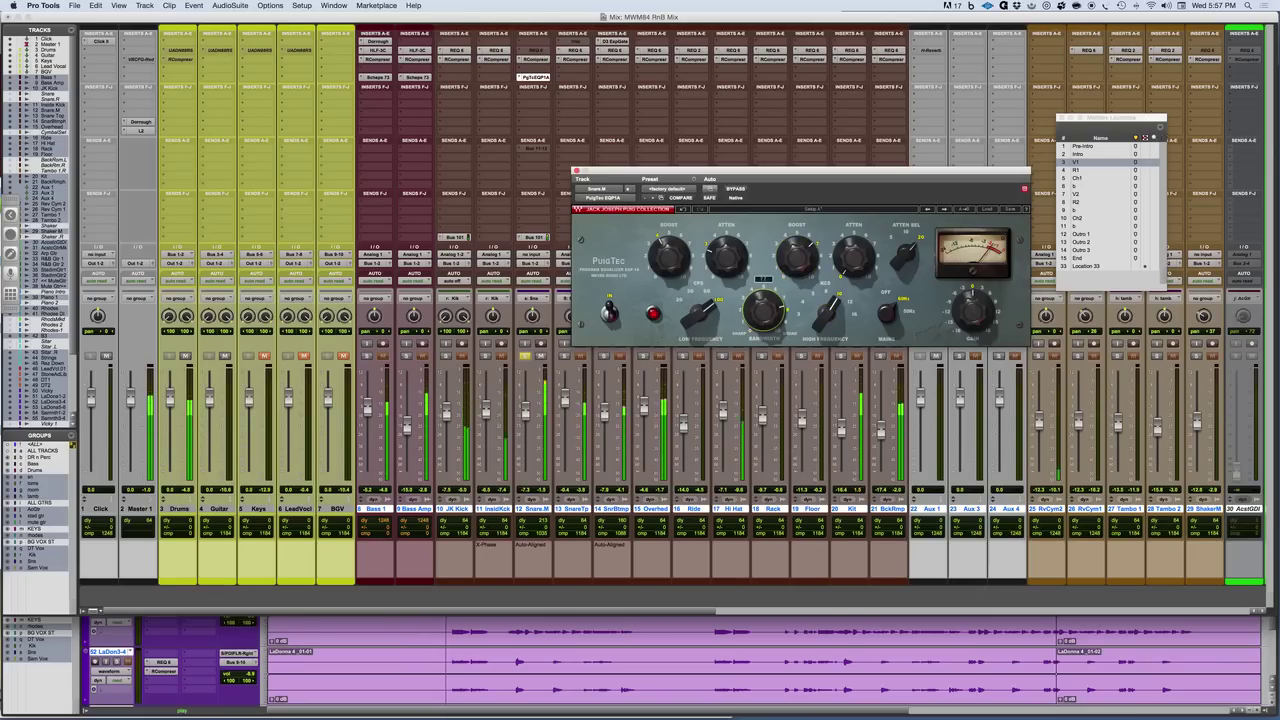
left_click_drag(816, 298, 820, 314)
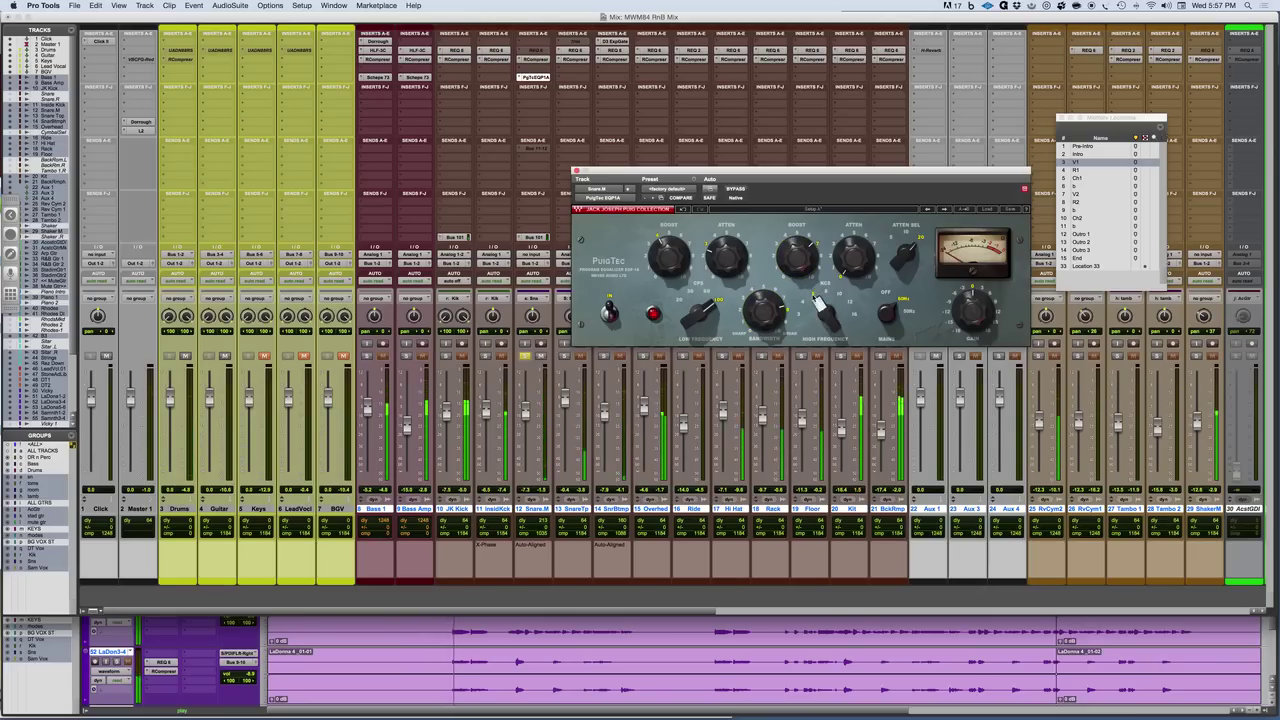
mouse_move(824, 314)
left_mouse_down()
mouse_move(846, 298)
mouse_move(814, 298)
left_mouse_up()
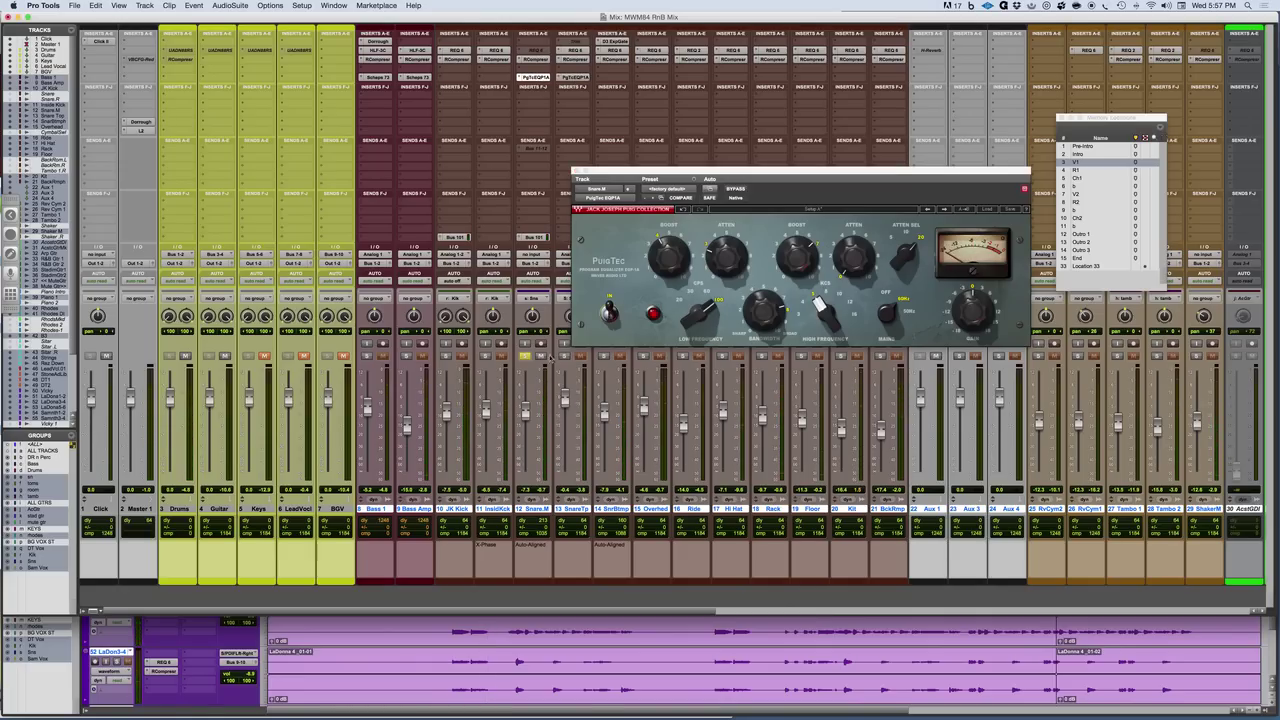
Step: Solo SnareTp, raise the PuigTec high boost frequency on Snare.M, and compare that insert bypassed and active
left_click(563, 356)
left_click(736, 189)
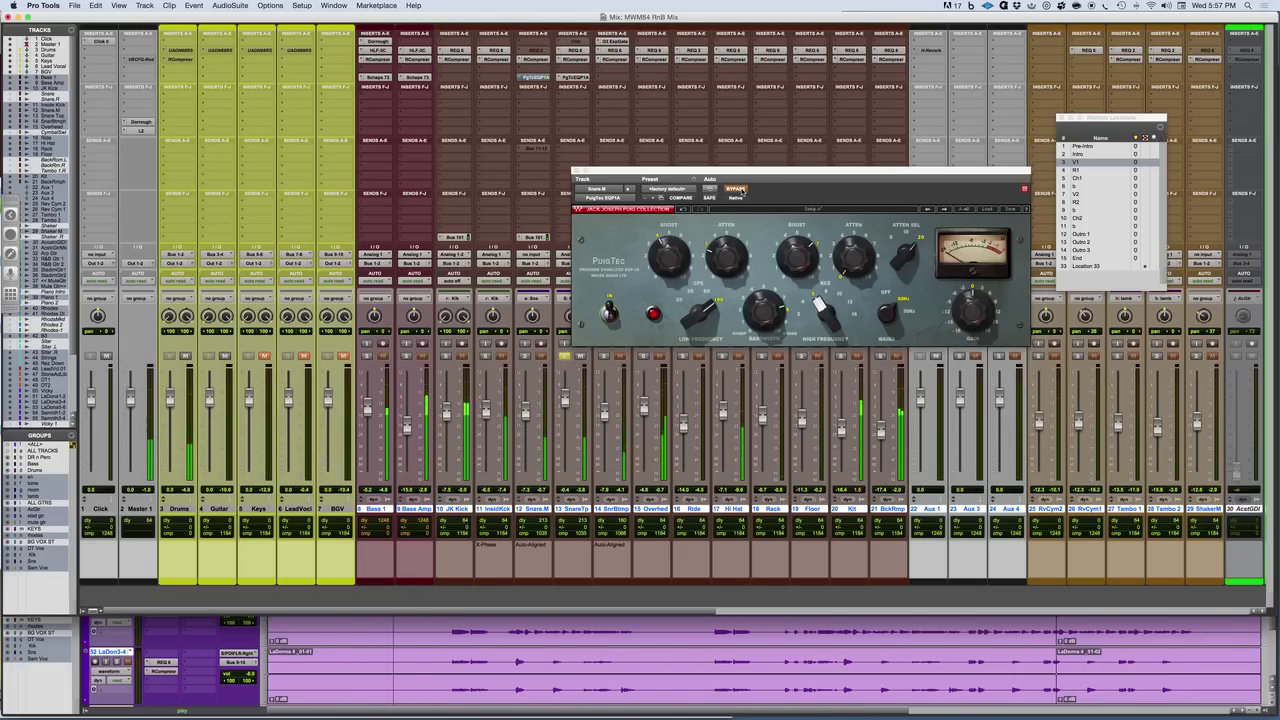
left_click(737, 189)
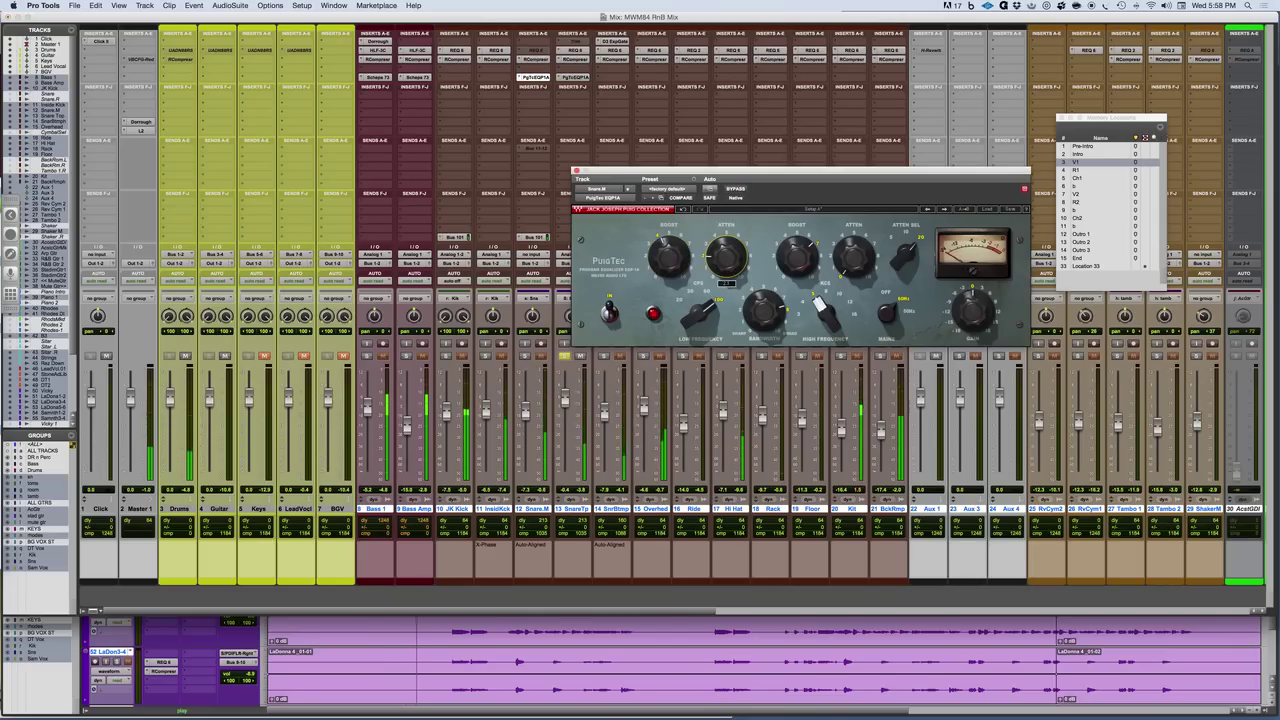
left_click(839, 295)
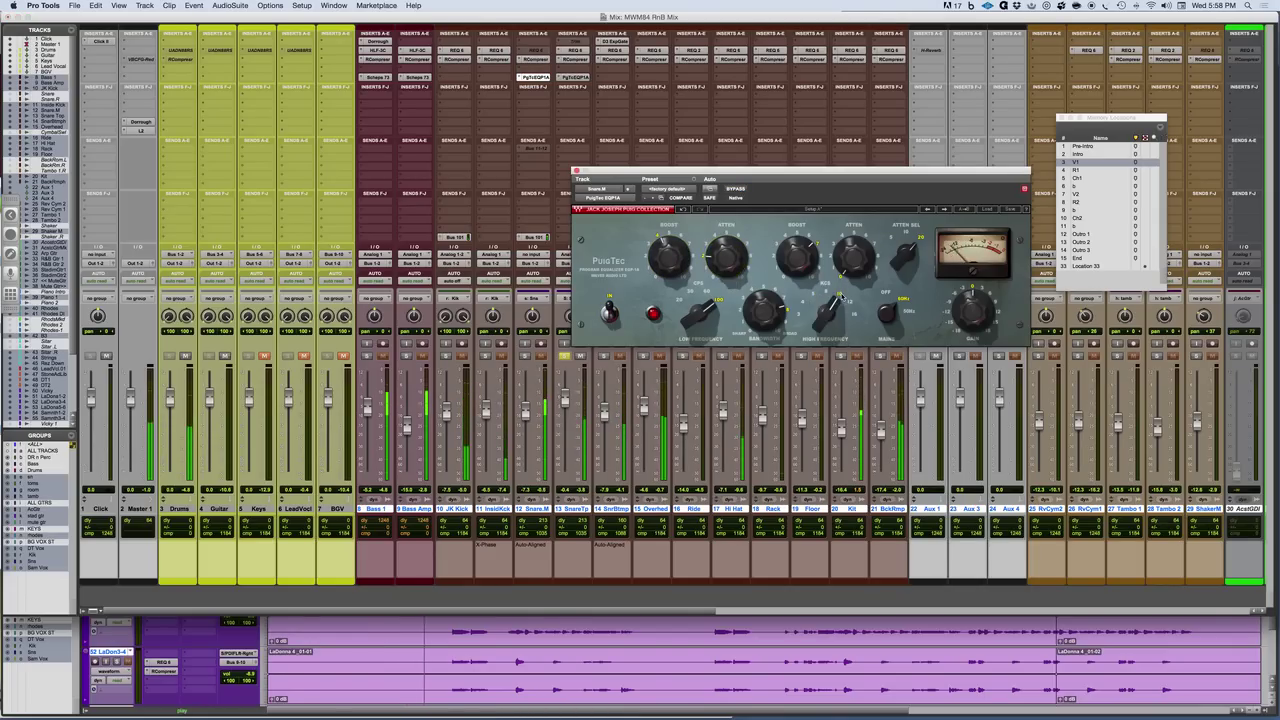
left_click(736, 190)
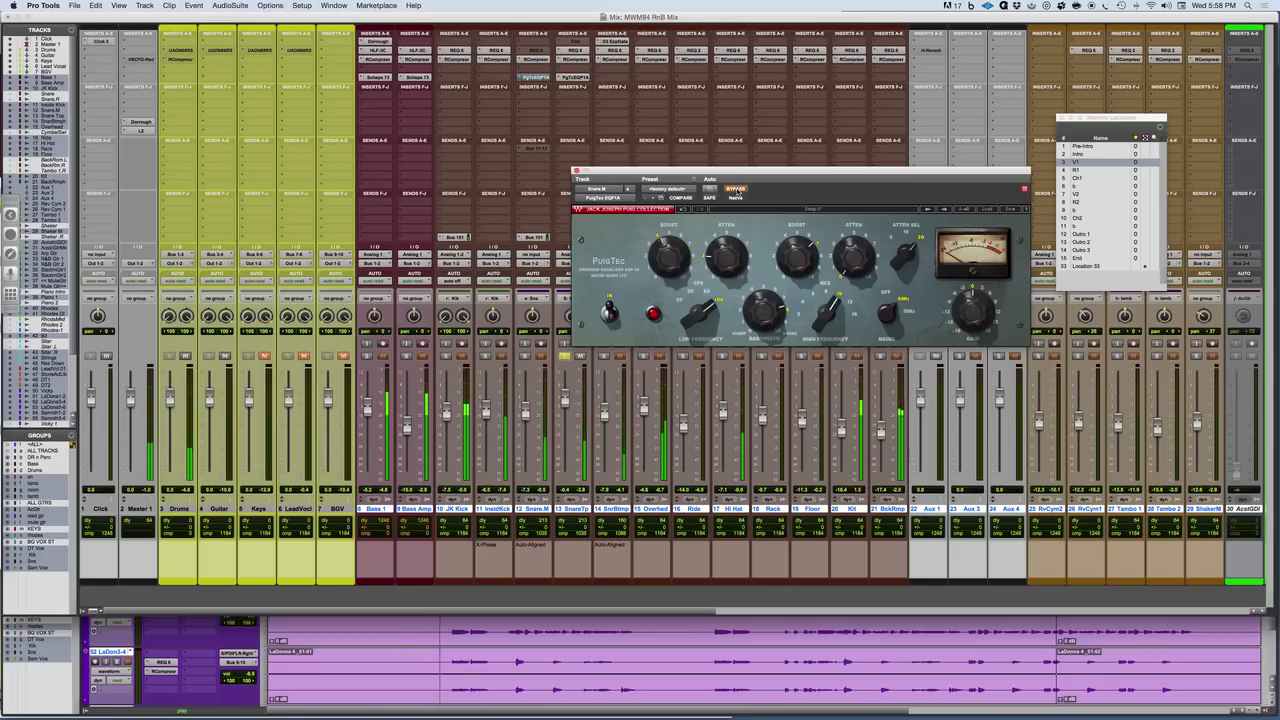
left_click(736, 190)
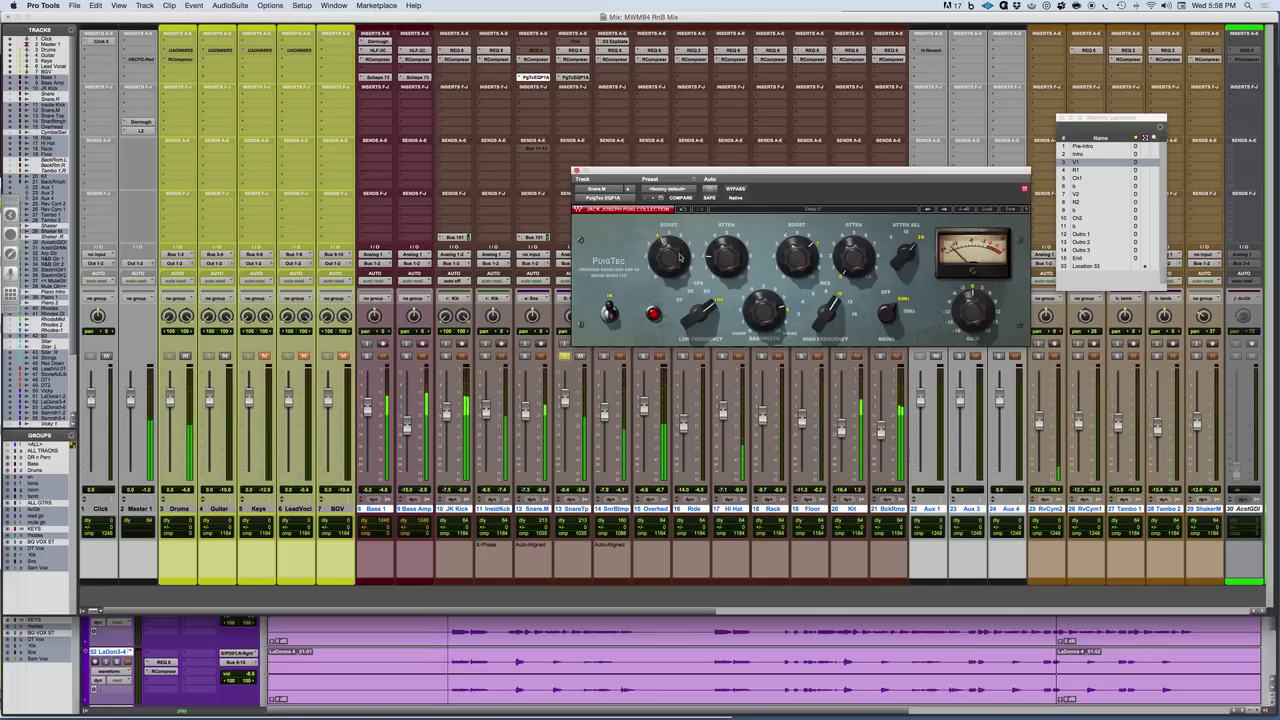
Step: Adjust the low-frequency boost and attenuation and the high-frequency attenuation on Snare.M's PuigTec, comparing it bypassed and active
left_click_drag(670, 257, 670, 253)
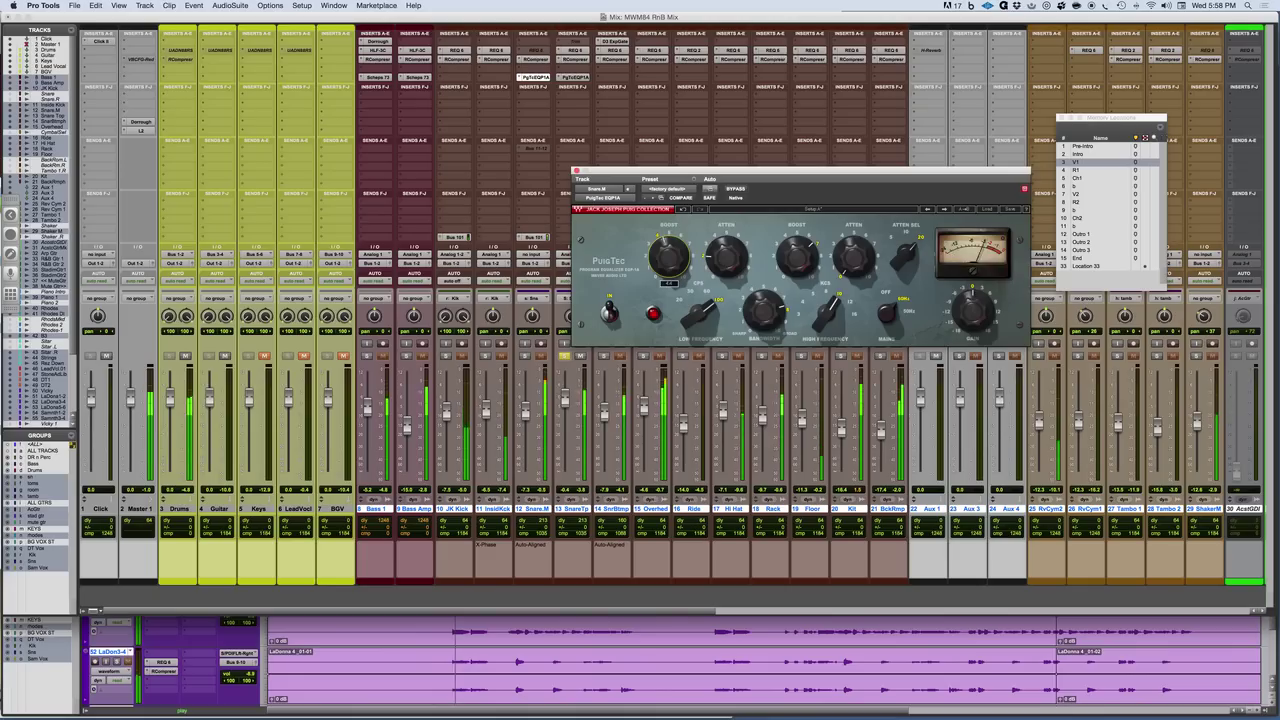
left_click(727, 257)
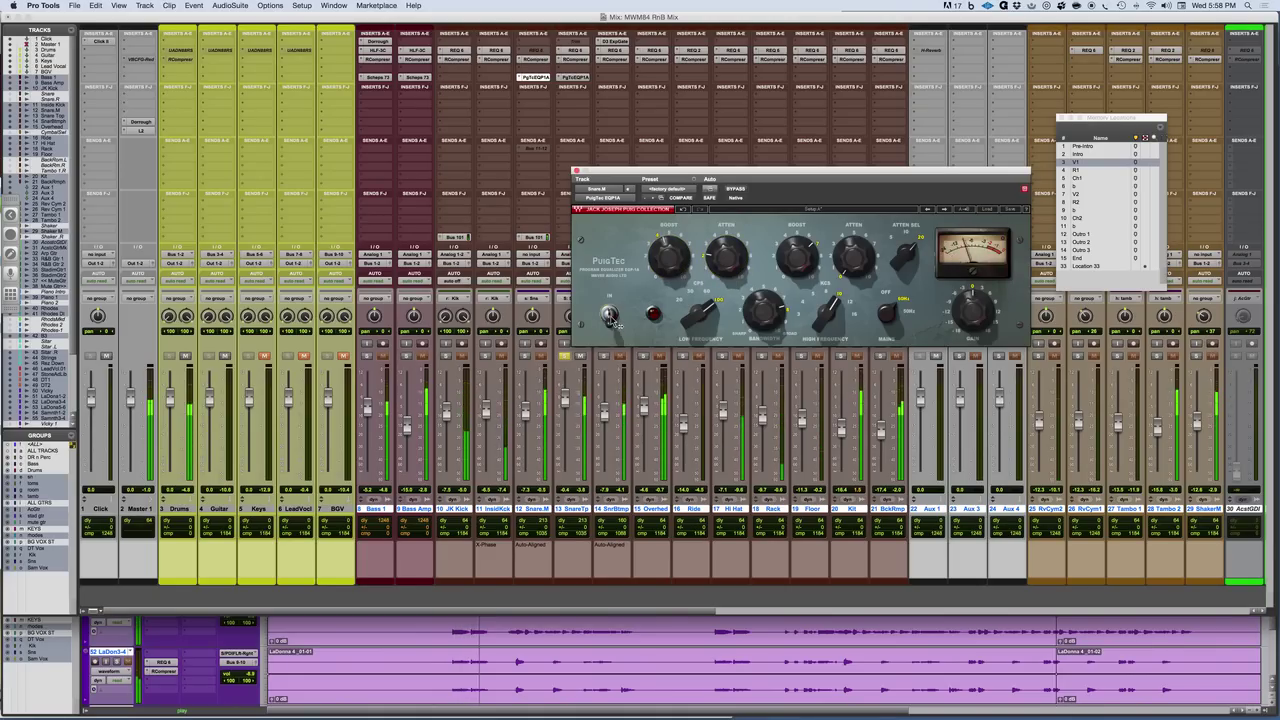
left_click_drag(848, 275, 848, 253)
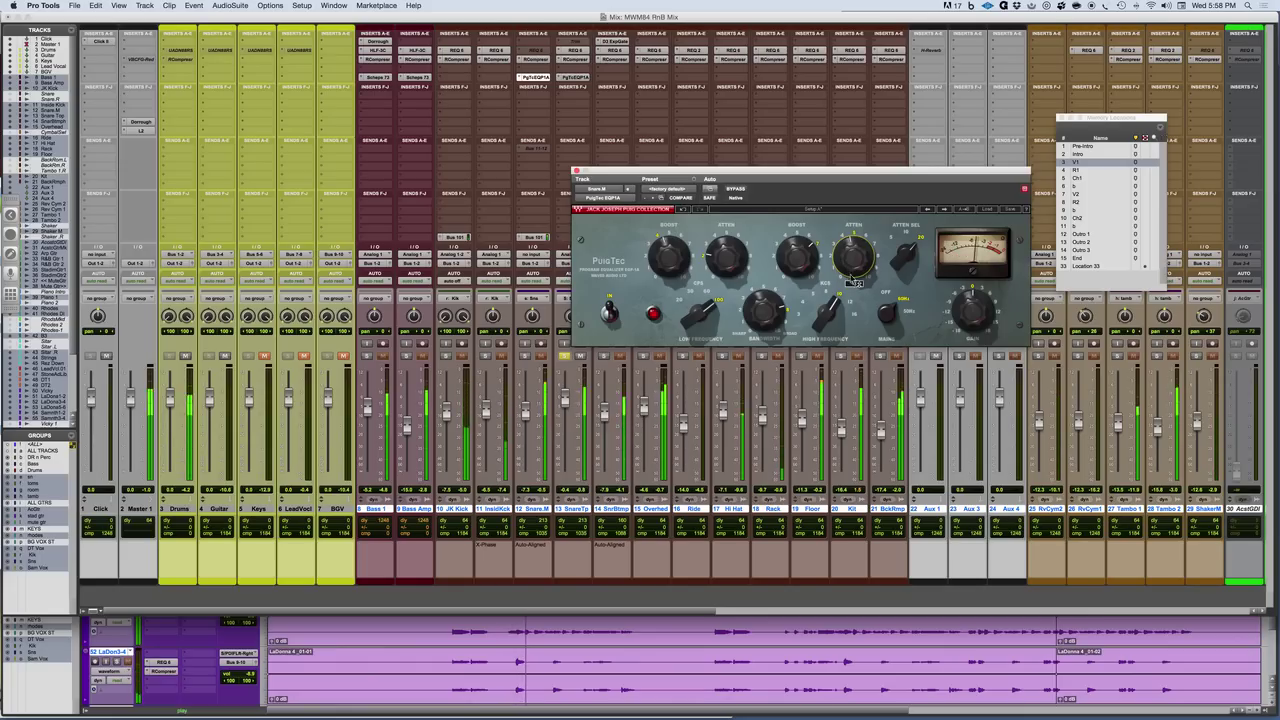
left_click(736, 189)
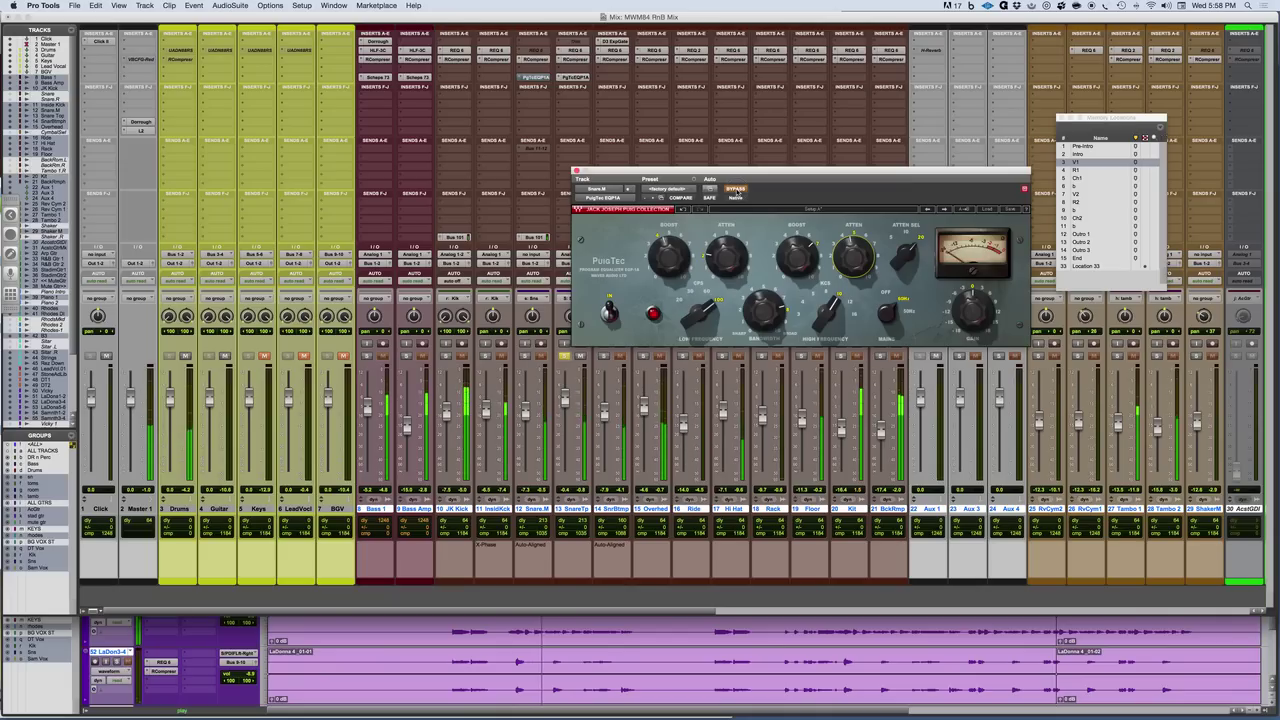
left_click(736, 190)
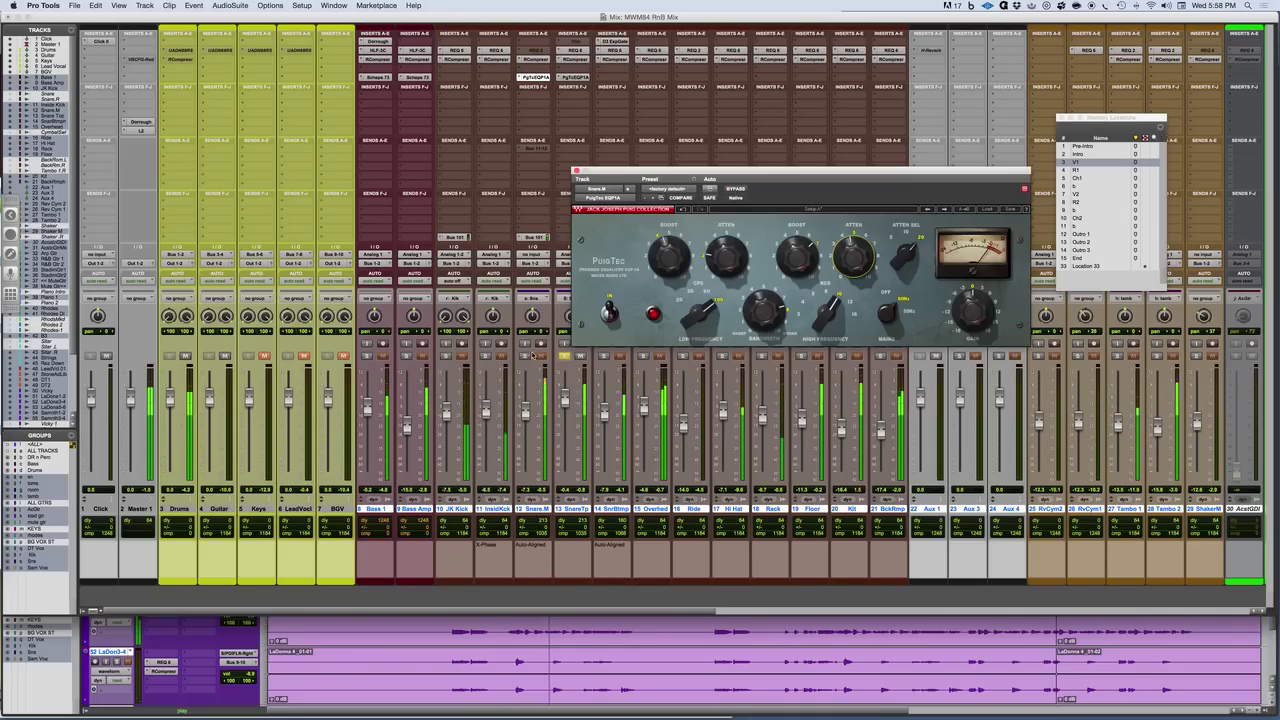
Step: Compare the bass and snare EQ inserts bypassed and active together, first with the snare tracks soloed and again in the full mix
left_click(526, 357)
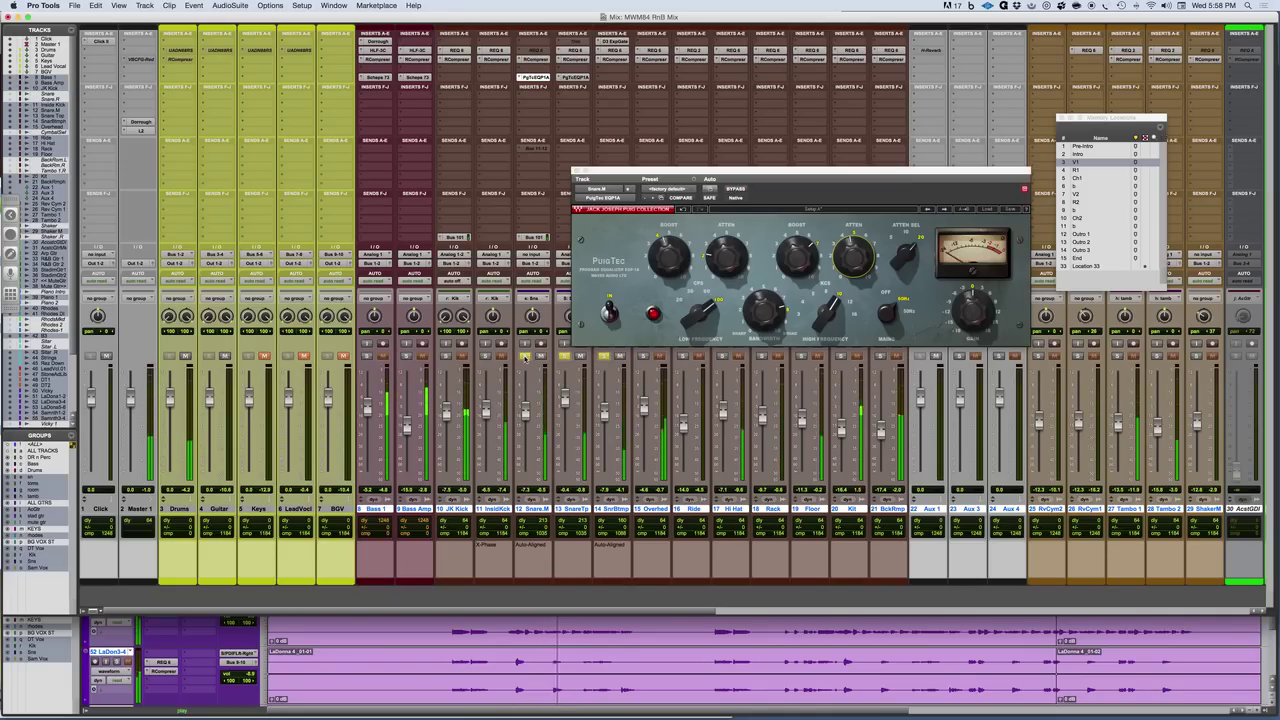
left_click(540, 78, "super")
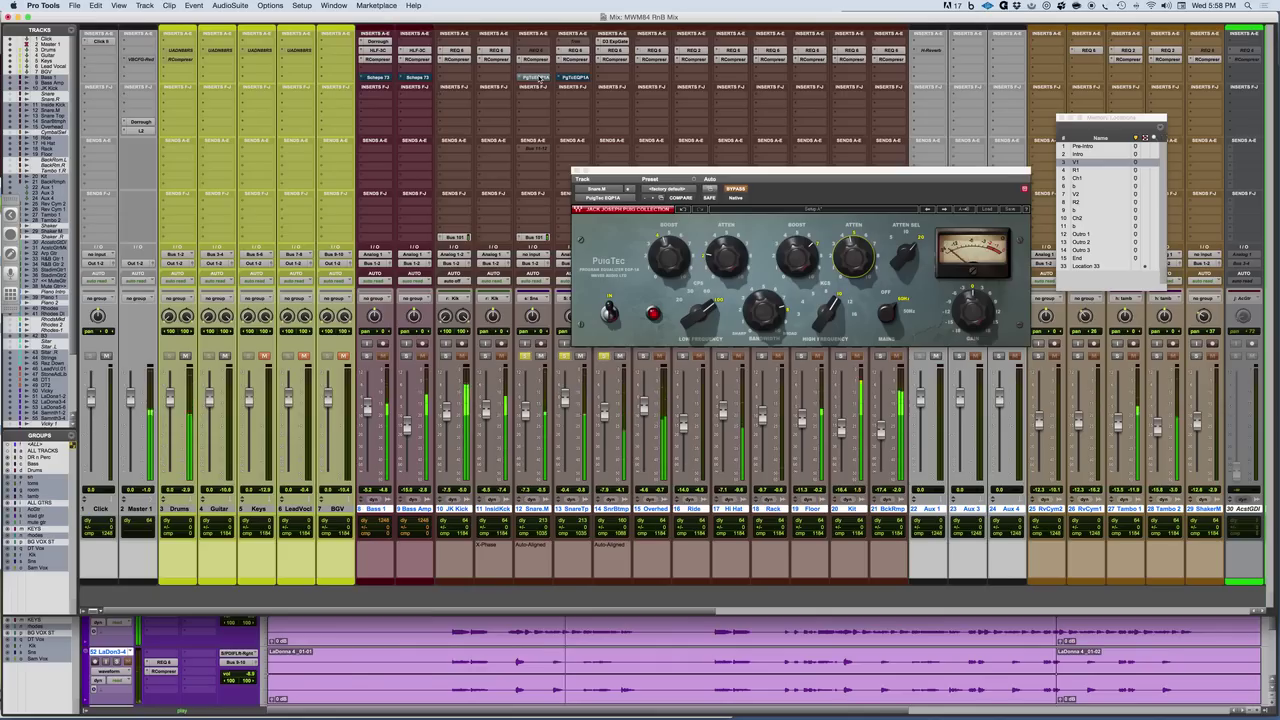
left_click(540, 78, "super")
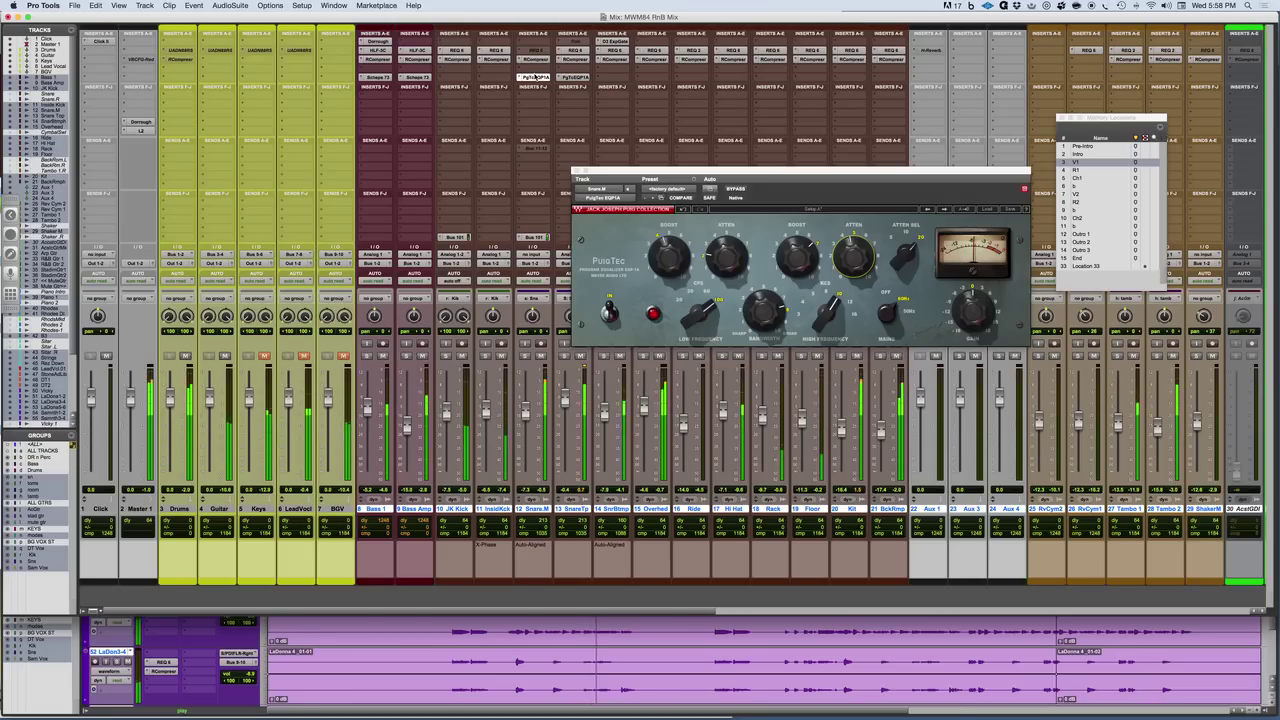
left_click(537, 77, "alt+super")
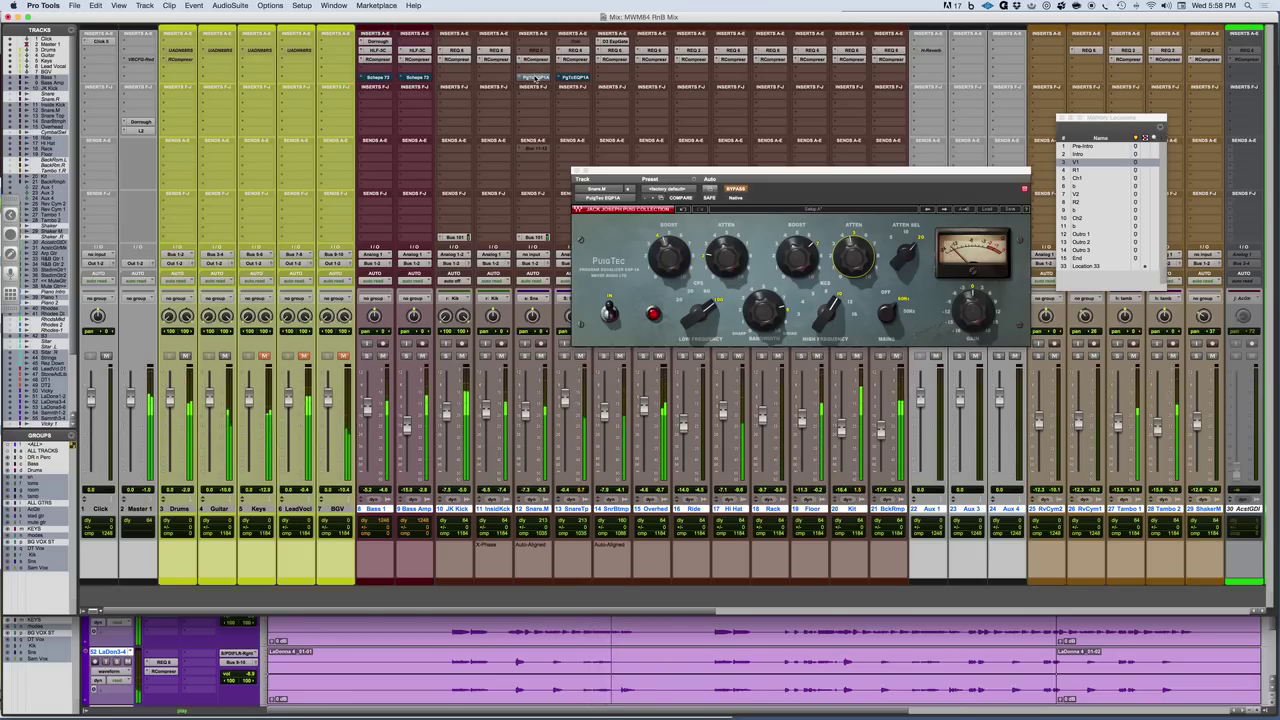
left_click(537, 77, "alt+super")
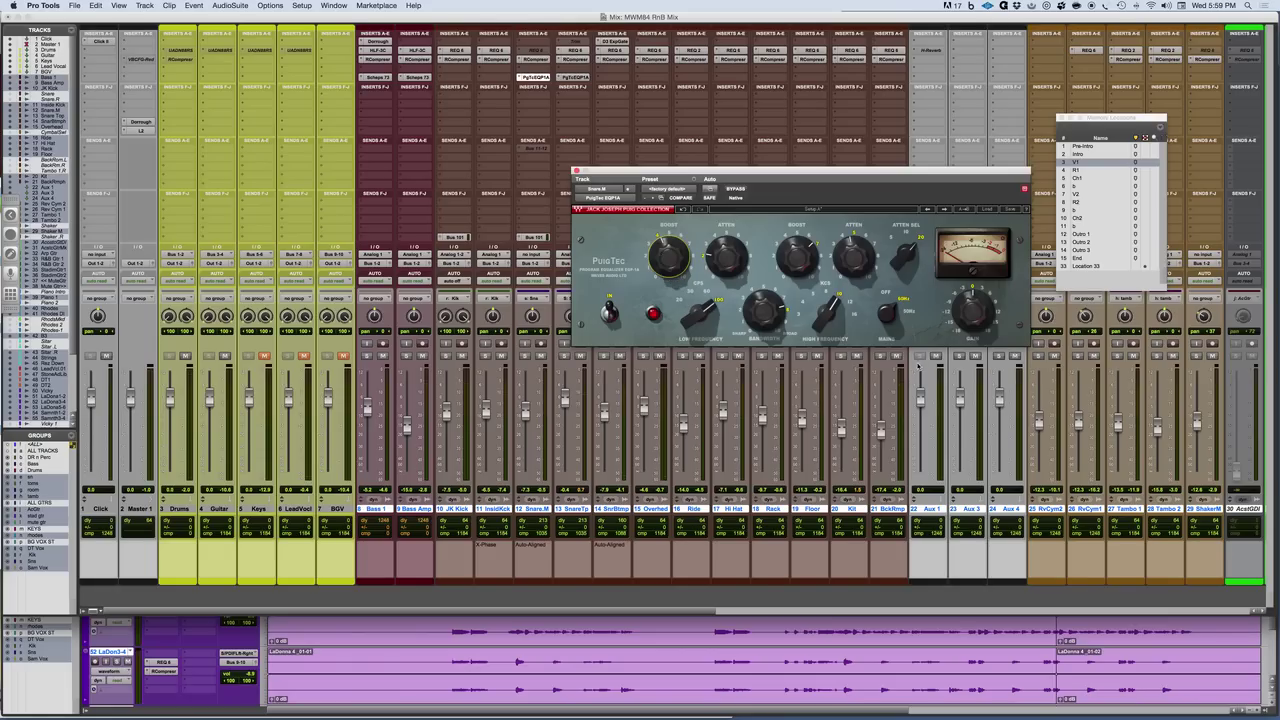
Step: Move the PuigTec EQP1A window aside and close it
scroll(911, 365, "right", 5)
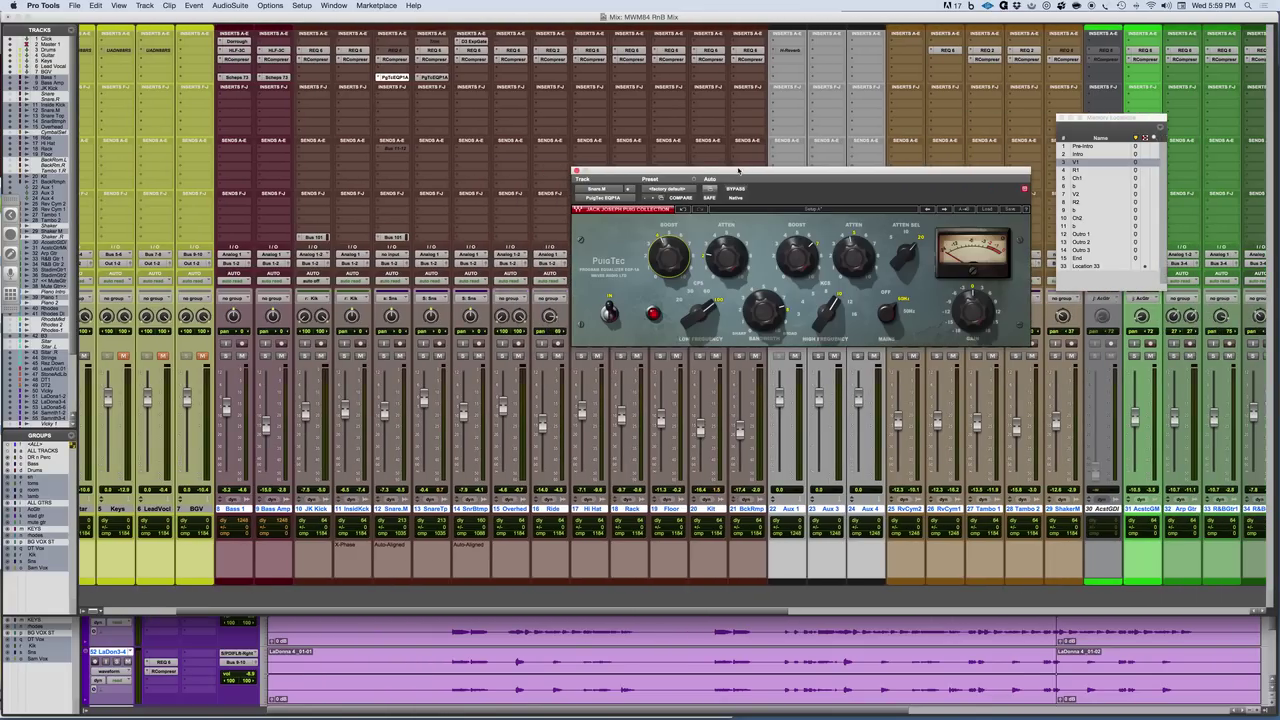
left_click_drag(738, 171, 466, 209)
left_click(304, 210)
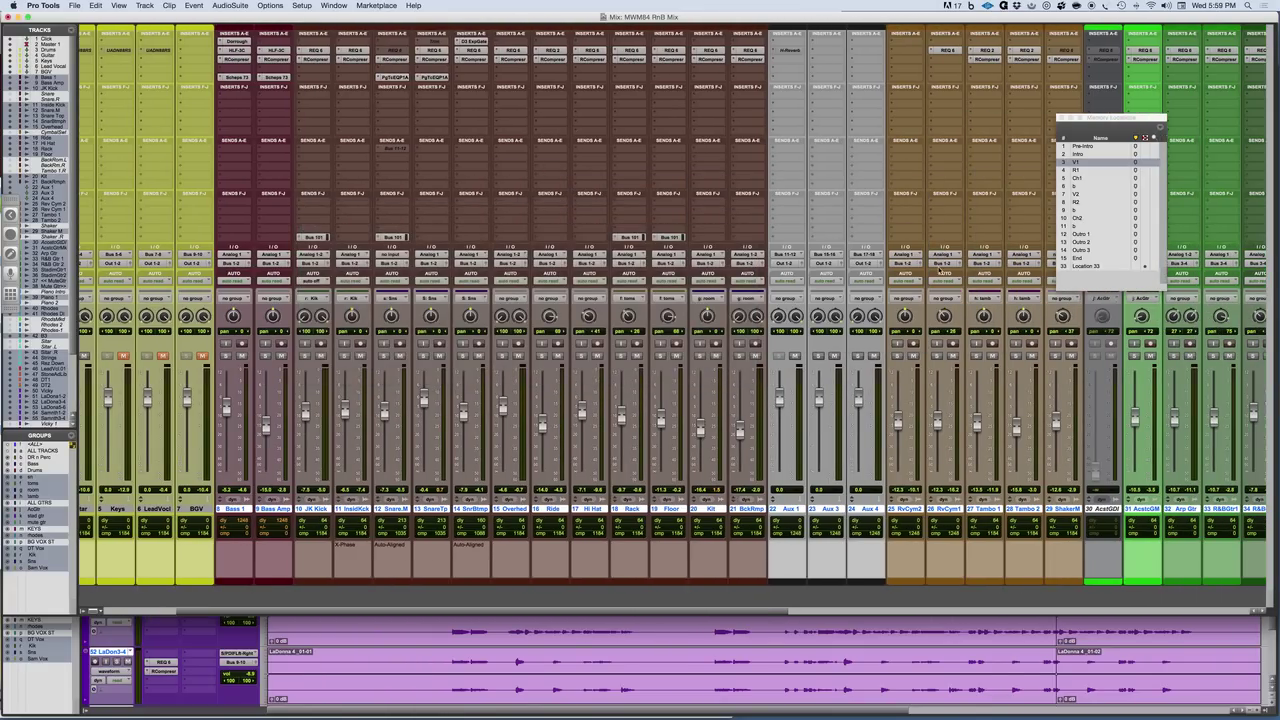
Step: Audition Arp Gtr in solo, and leave only the R&BGtr1 track soloed during playback of section R1
scroll(186, 393, "right", 5)
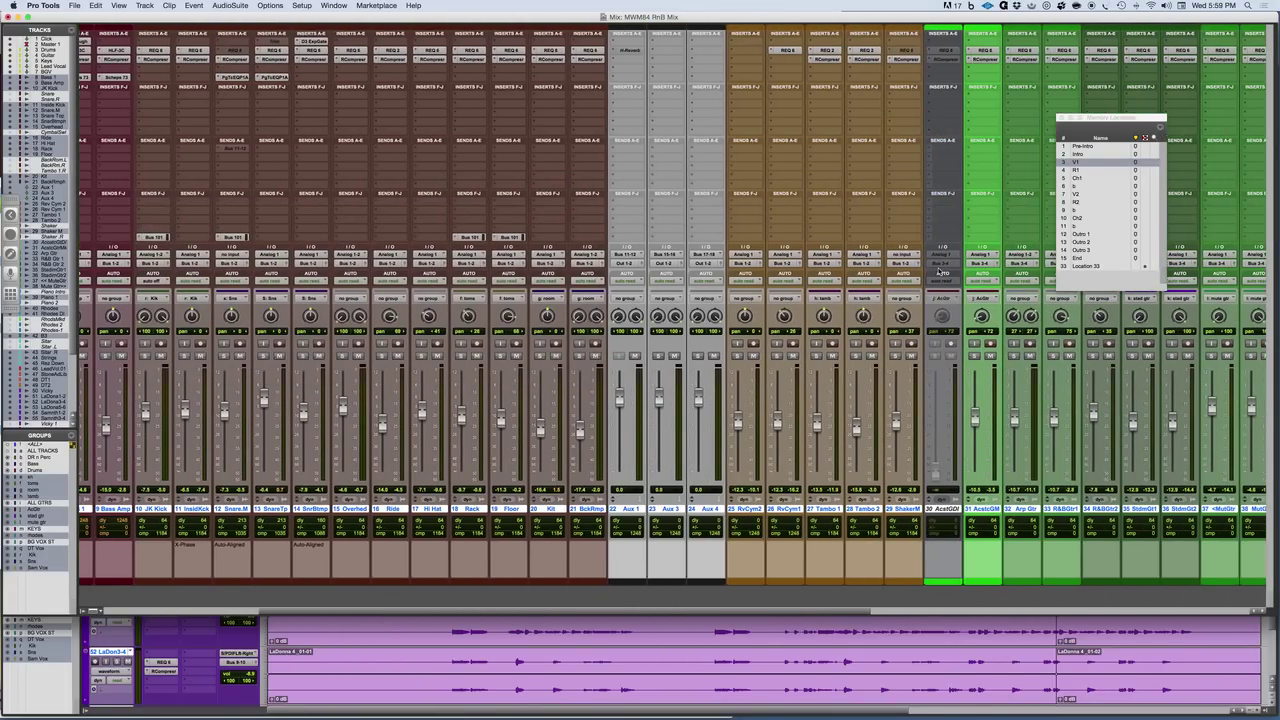
scroll(730, 356, "right", 8)
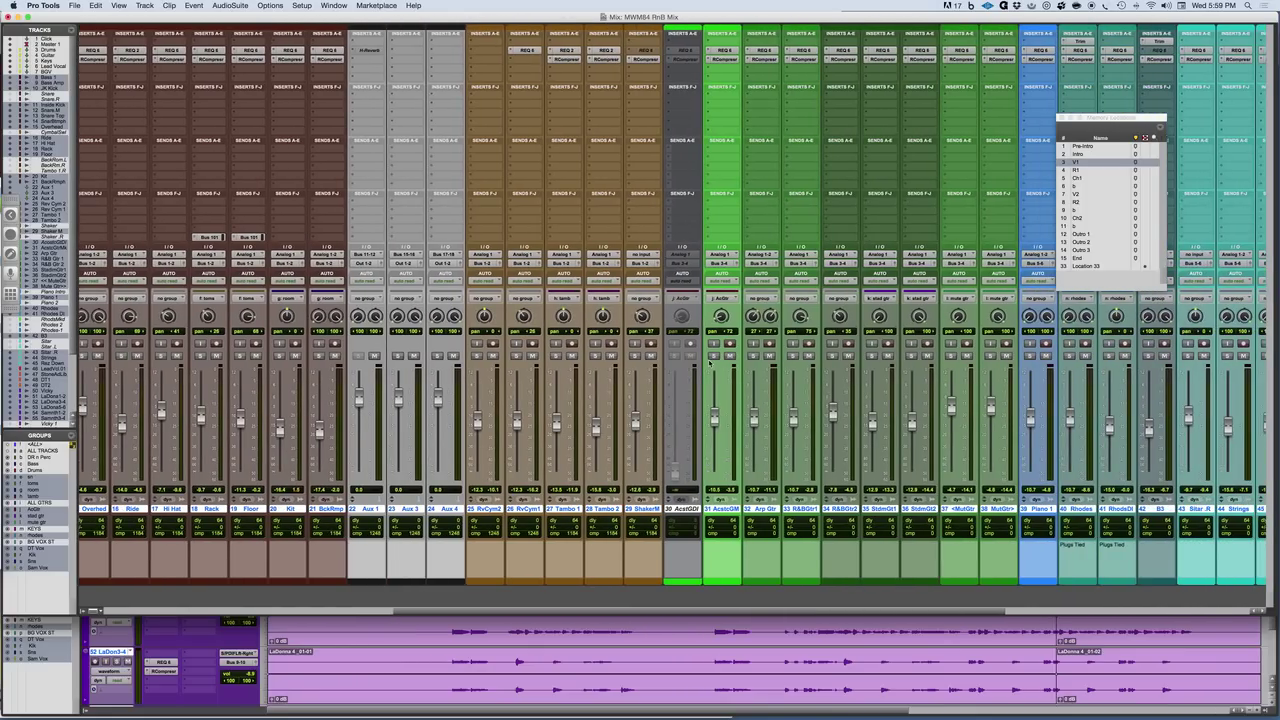
left_click(753, 356)
key("space")
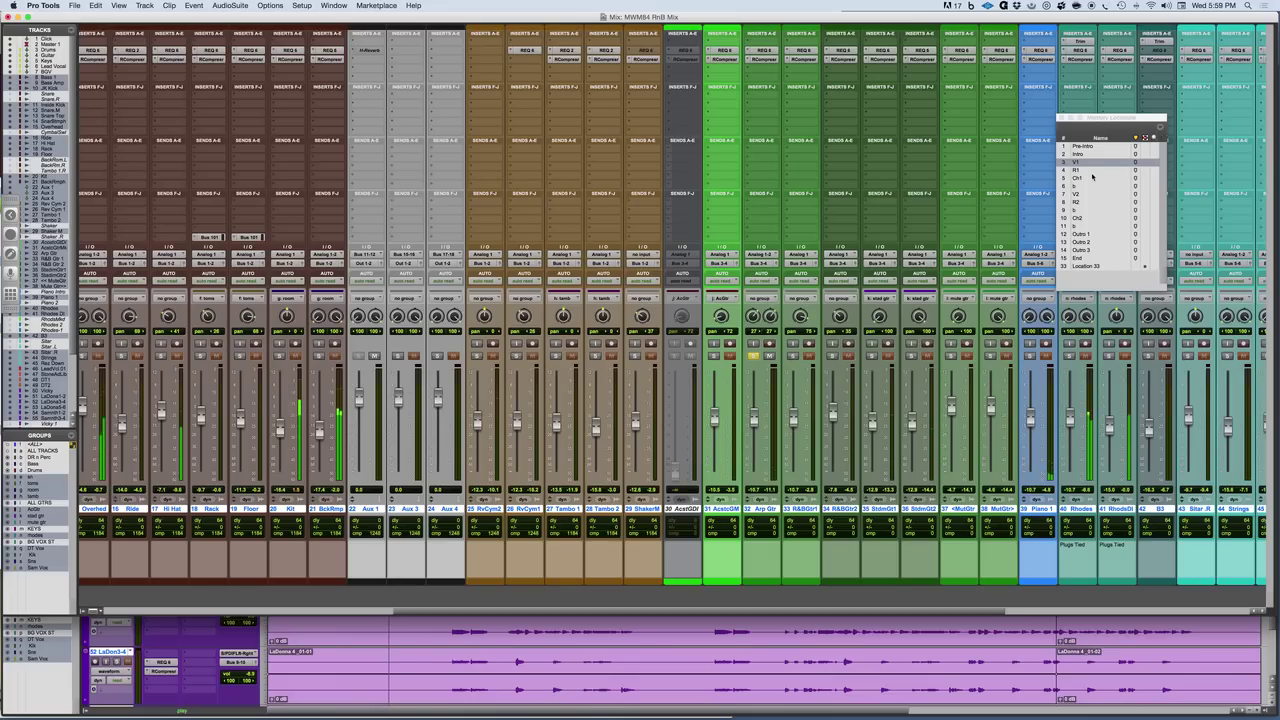
left_click(793, 356)
left_click(753, 356)
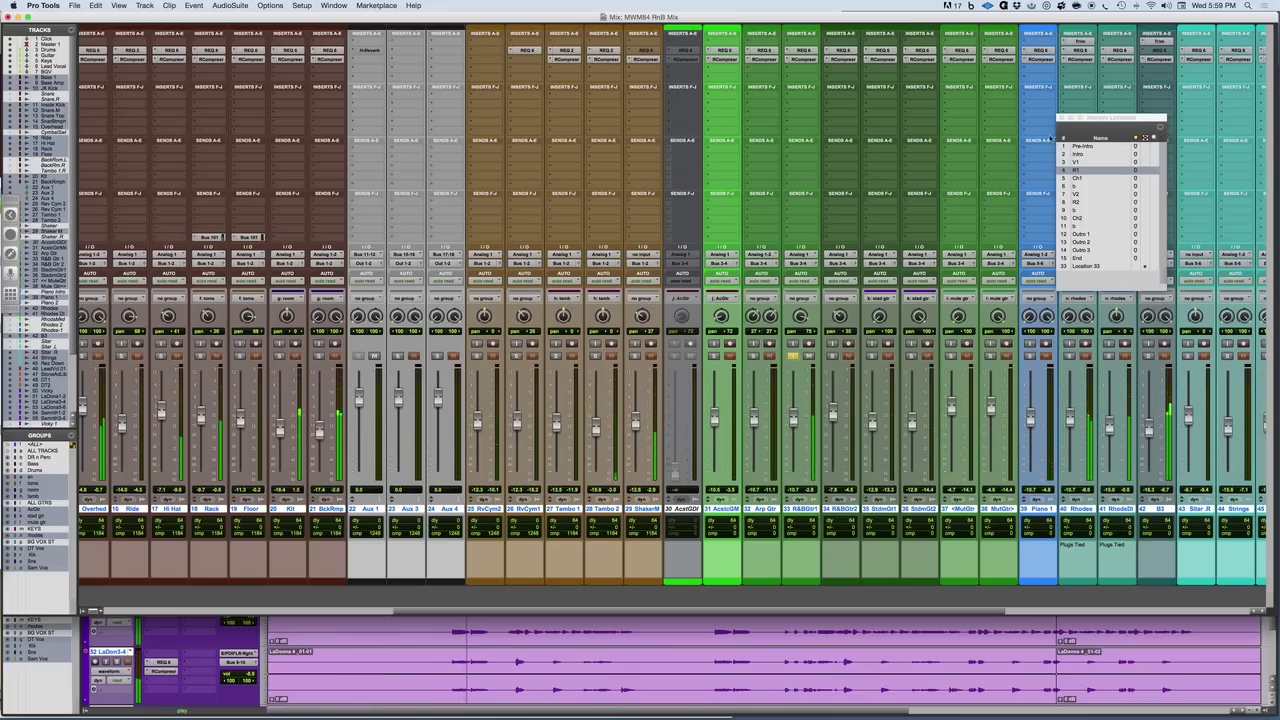
Step: Insert the API-560 (mono) equalizer on R&BGtr1 and place its window beside the guitar channels
left_click(789, 79)
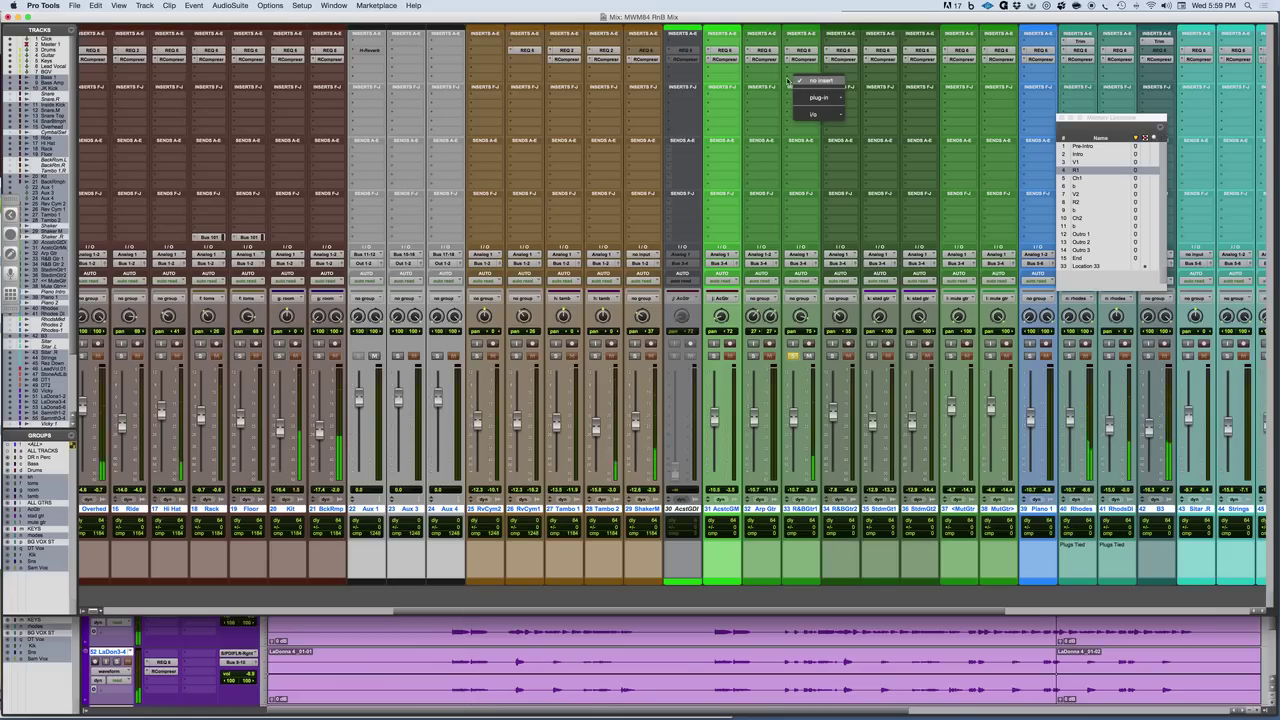
mouse_move(806, 101)
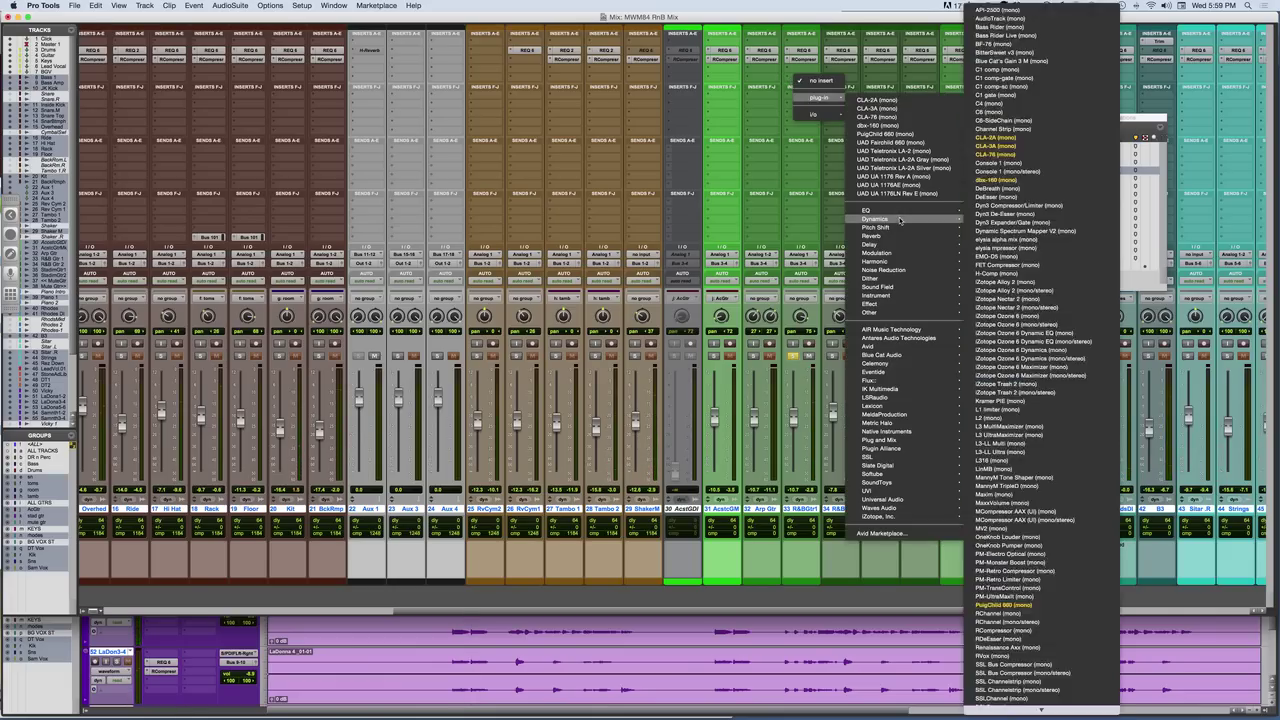
mouse_move(900, 215)
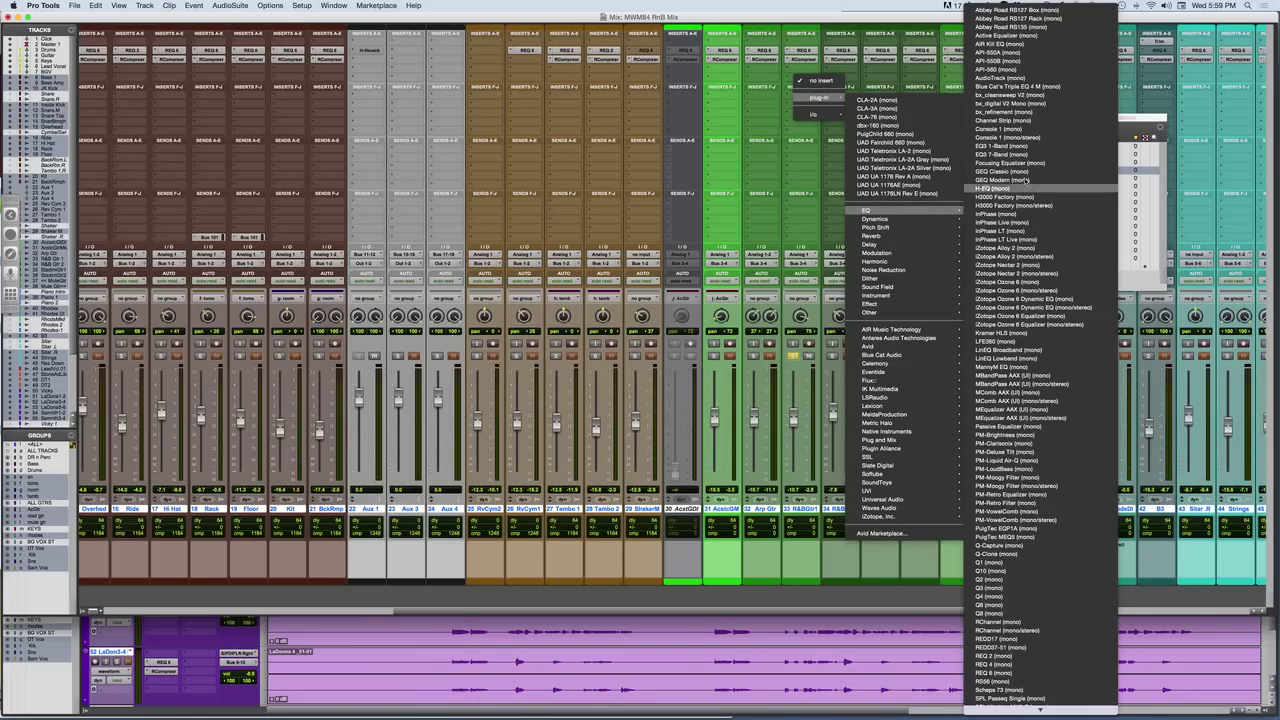
left_click(1003, 69)
left_click_drag(489, 212, 684, 101)
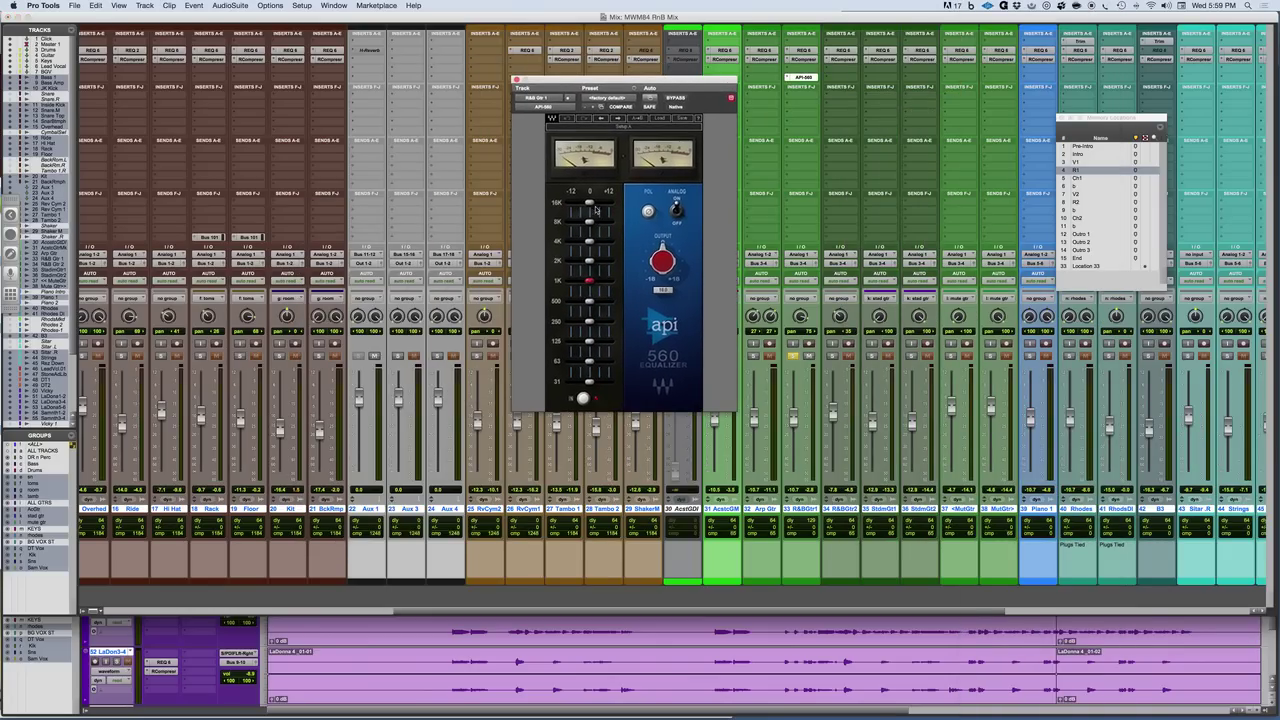
Step: Adjust the 16K band and boost the 1K band of the API-560 on R&BGtr1, and start playback
left_click_drag(596, 209, 596, 203)
mouse_move(590, 281)
left_click_drag(590, 281, 602, 285)
key("space")
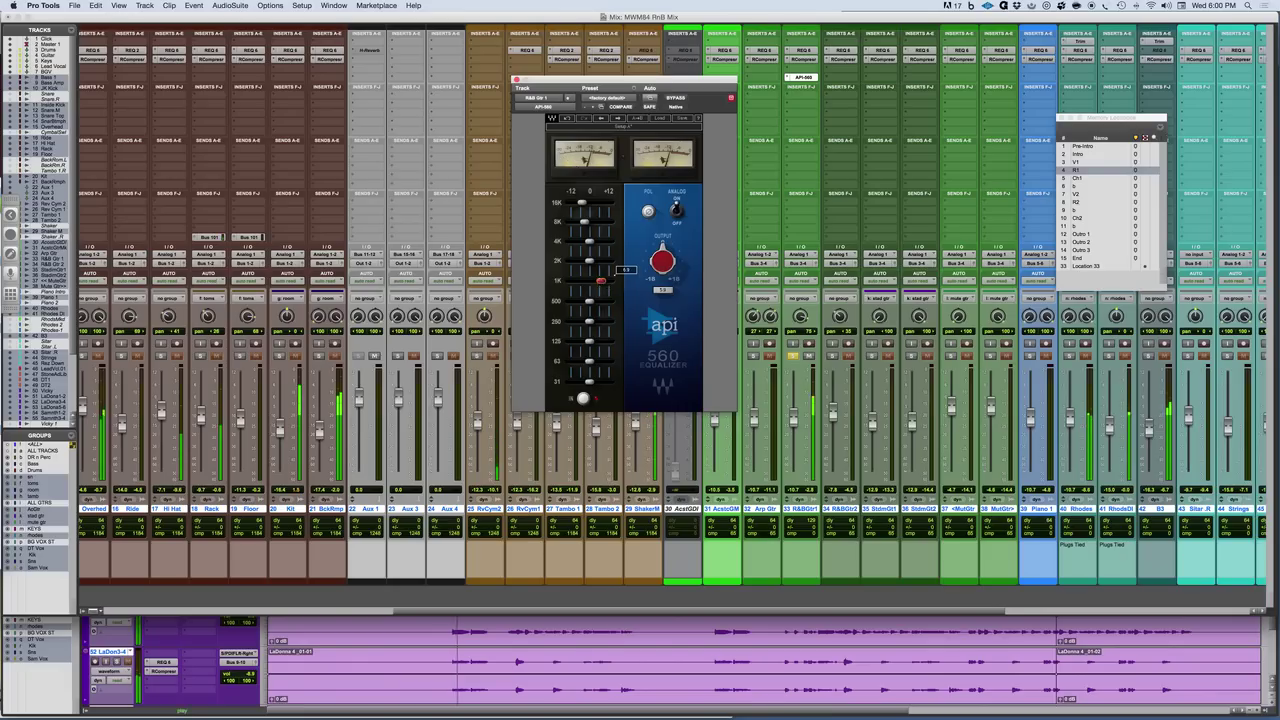
Step: Boost the API-560's 1K, 500 Hz and 2K bands further, cut the 125 Hz and 16K bands, and bypass the plug-in for comparison
left_click_drag(601, 280, 607, 280)
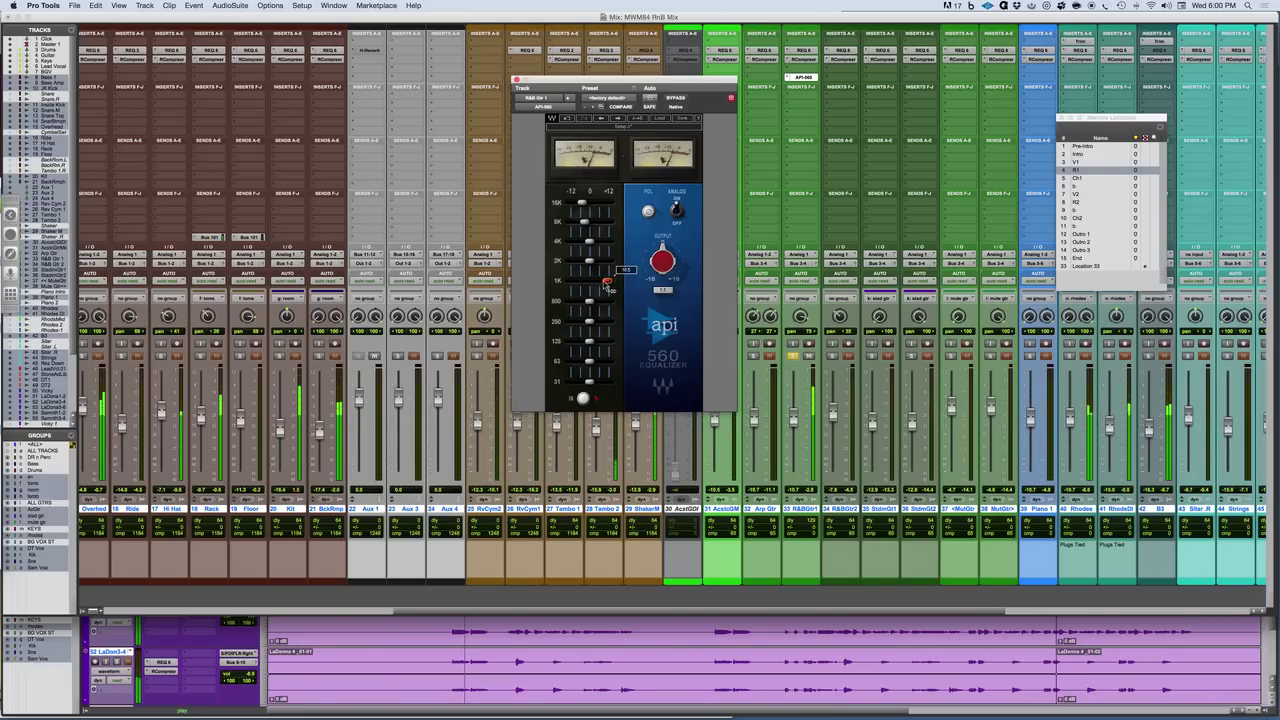
left_click_drag(589, 300, 600, 300)
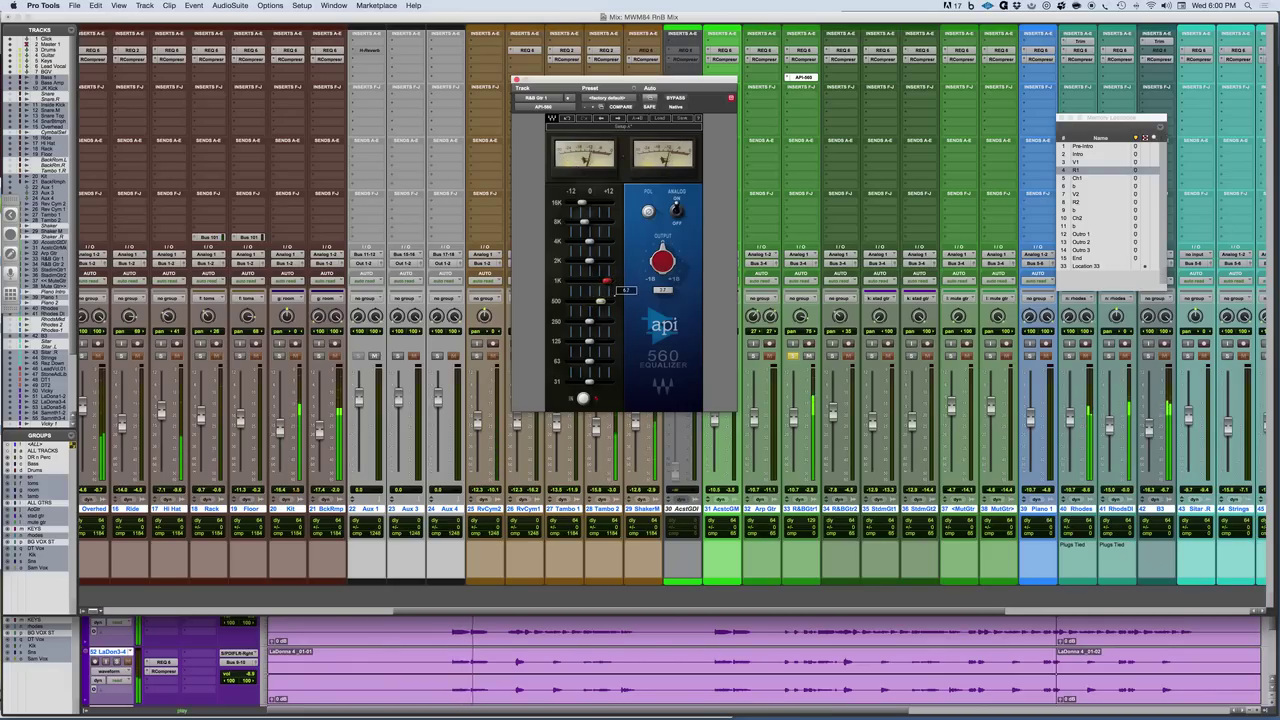
mouse_move(589, 341)
left_mouse_down()
mouse_move(586, 381)
mouse_move(573, 381)
mouse_move(585, 341)
left_mouse_up()
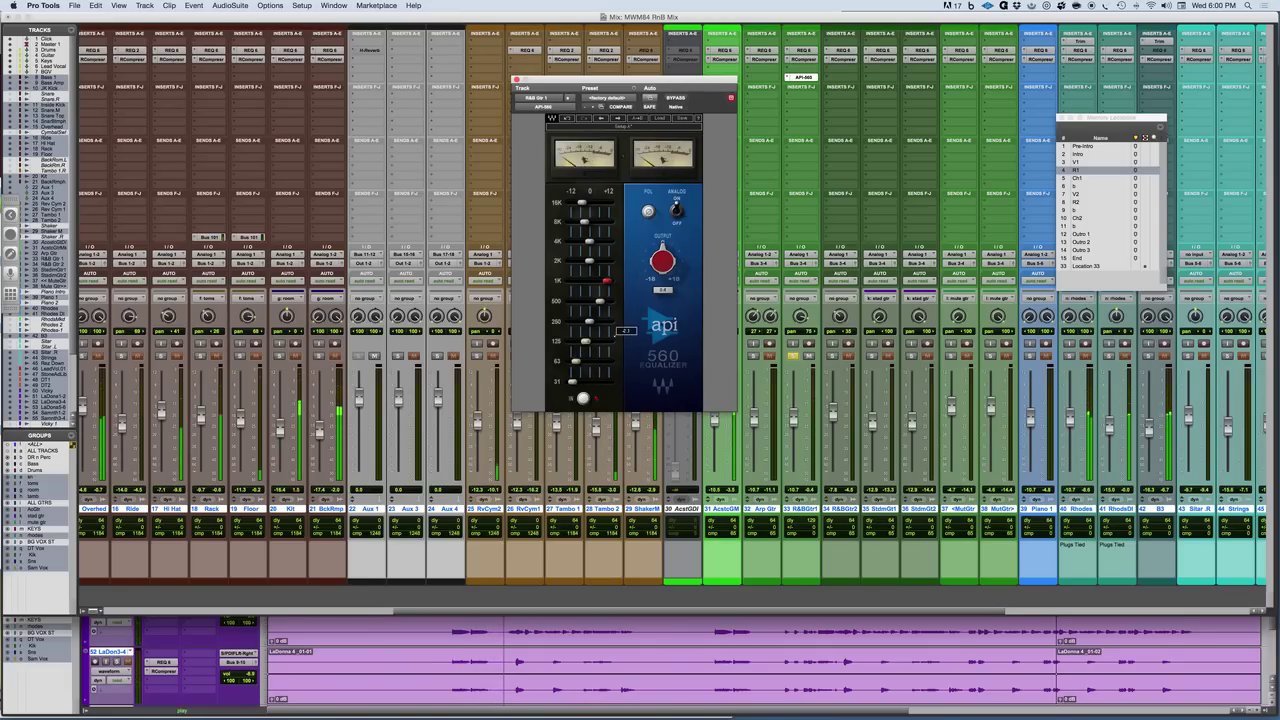
left_click_drag(582, 202, 577, 202)
left_click_drag(589, 261, 593, 261)
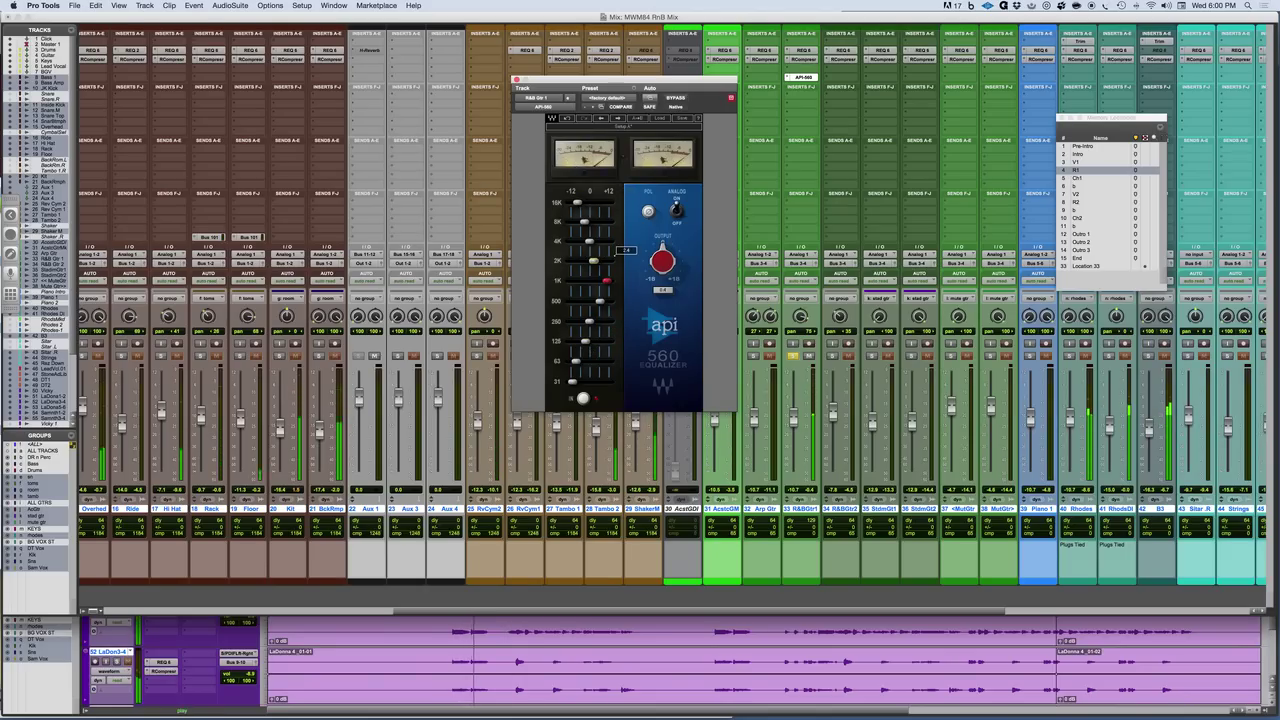
left_click(672, 99)
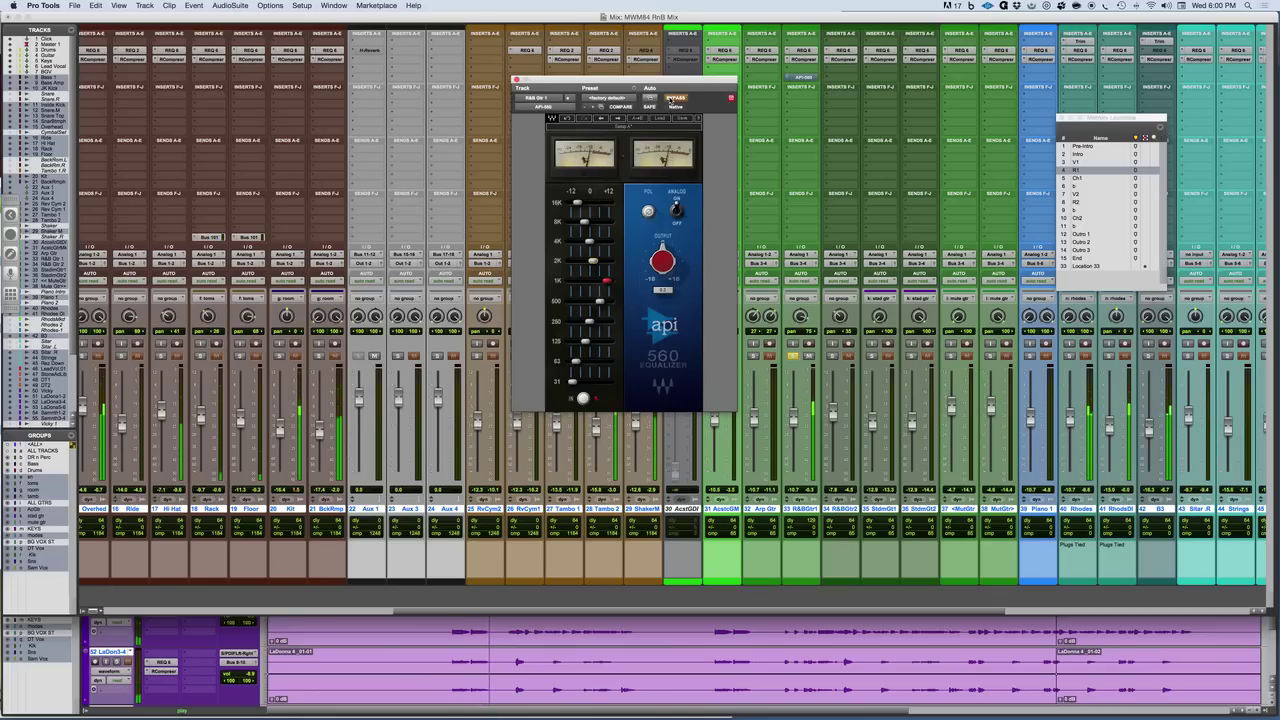
Step: Take R&BGtr1 out of solo and compare its API-560 bypassed and active within the full mix, leaving the plug-in active
left_click(671, 99)
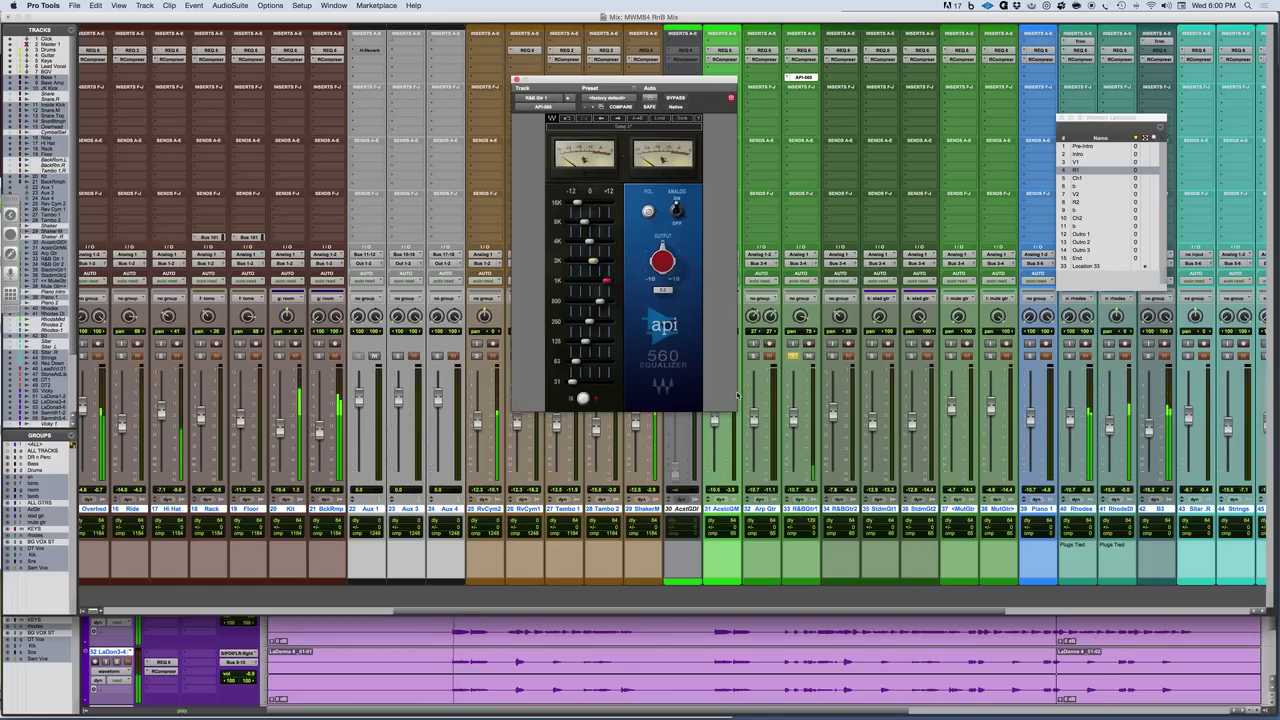
left_click(789, 355)
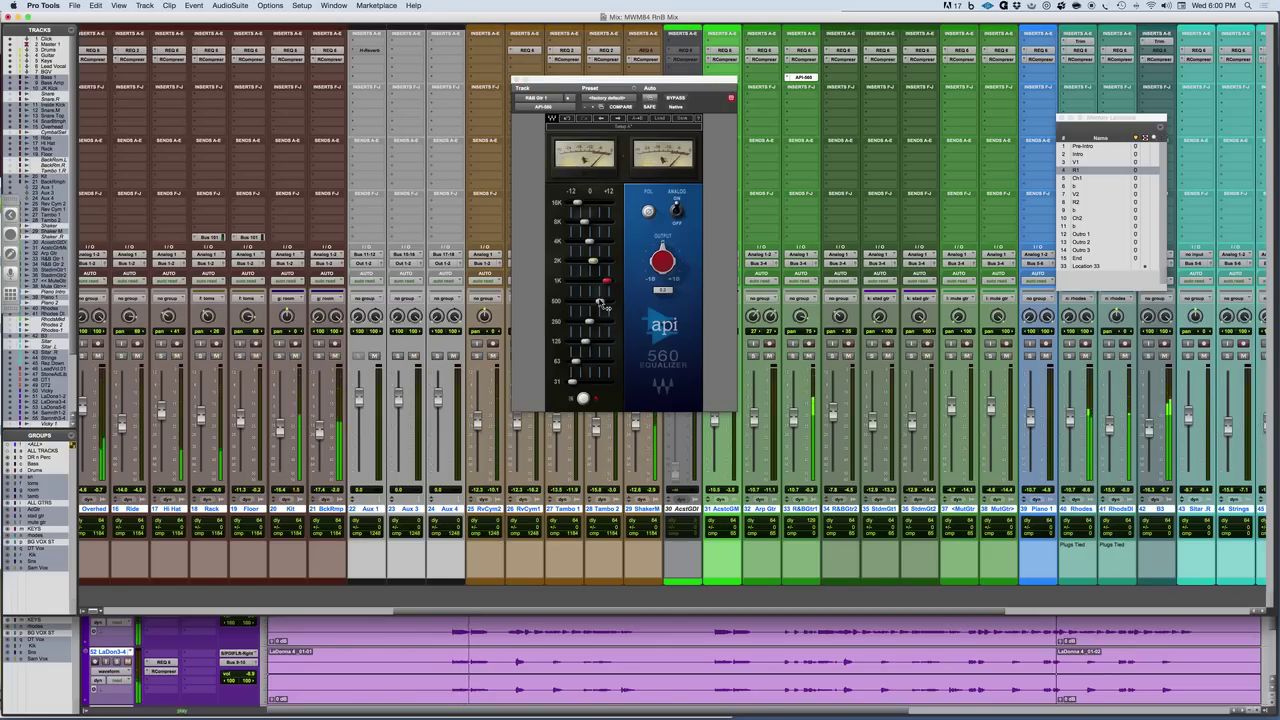
left_click(676, 98)
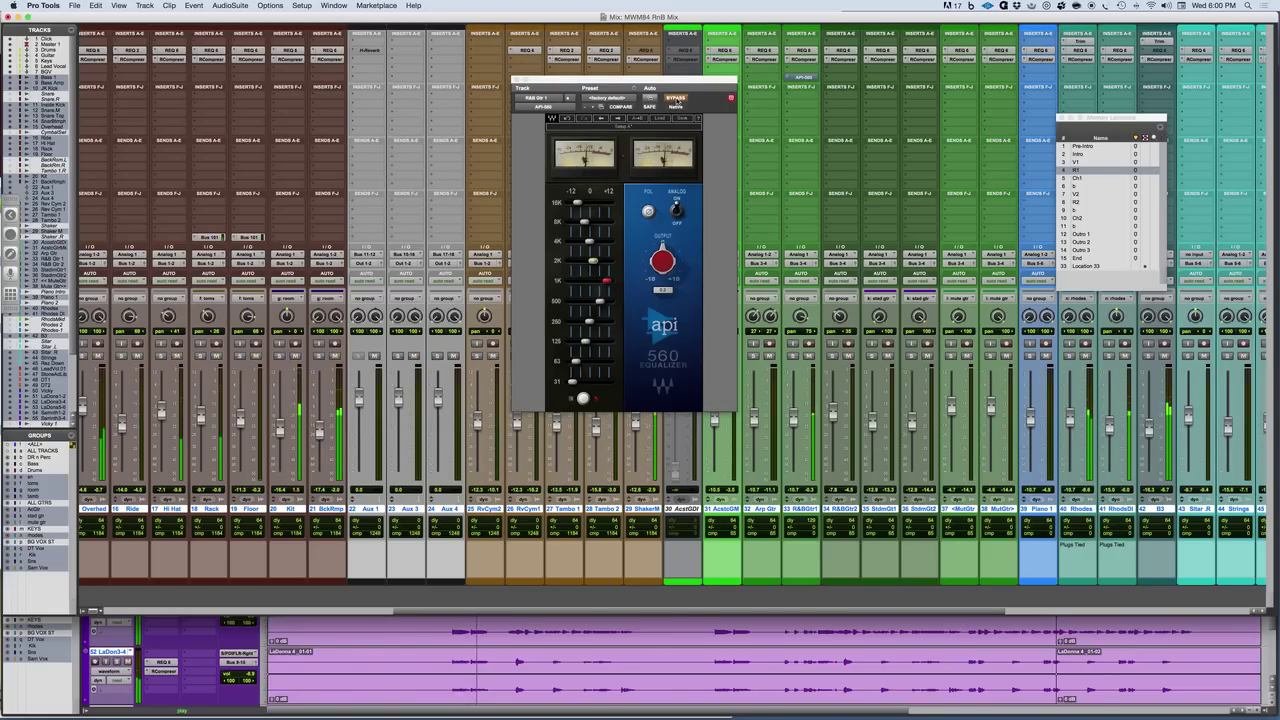
left_click(676, 98)
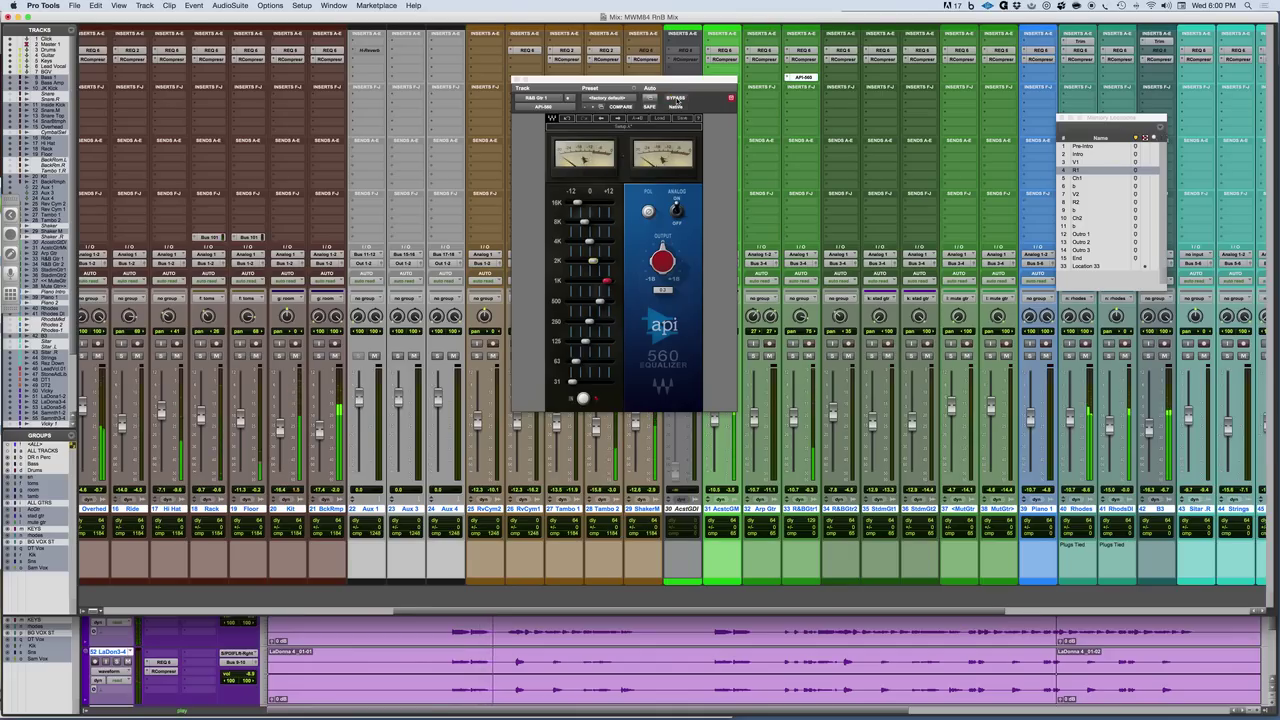
Step: Move the API-560 window clear of the guitar channels and switch to Microsoft PowerPoint
left_click_drag(690, 80, 636, 112)
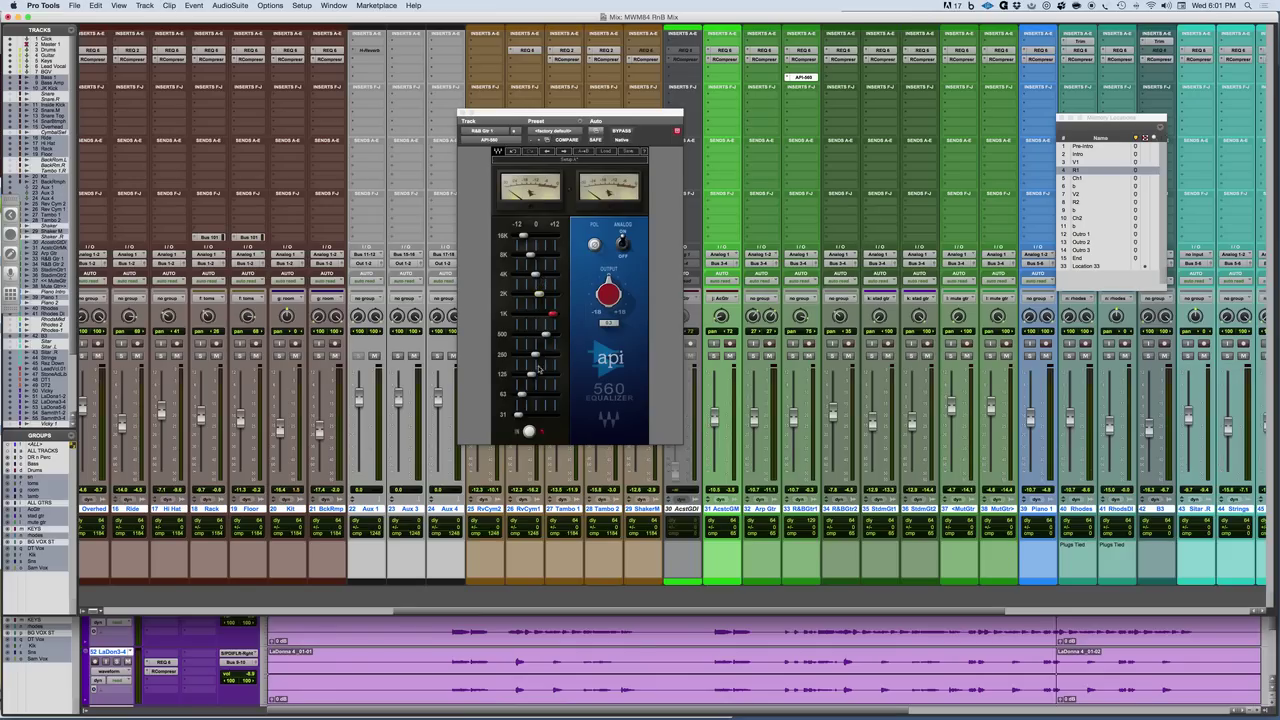
mouse_move(530, 376)
key("super+Tab")
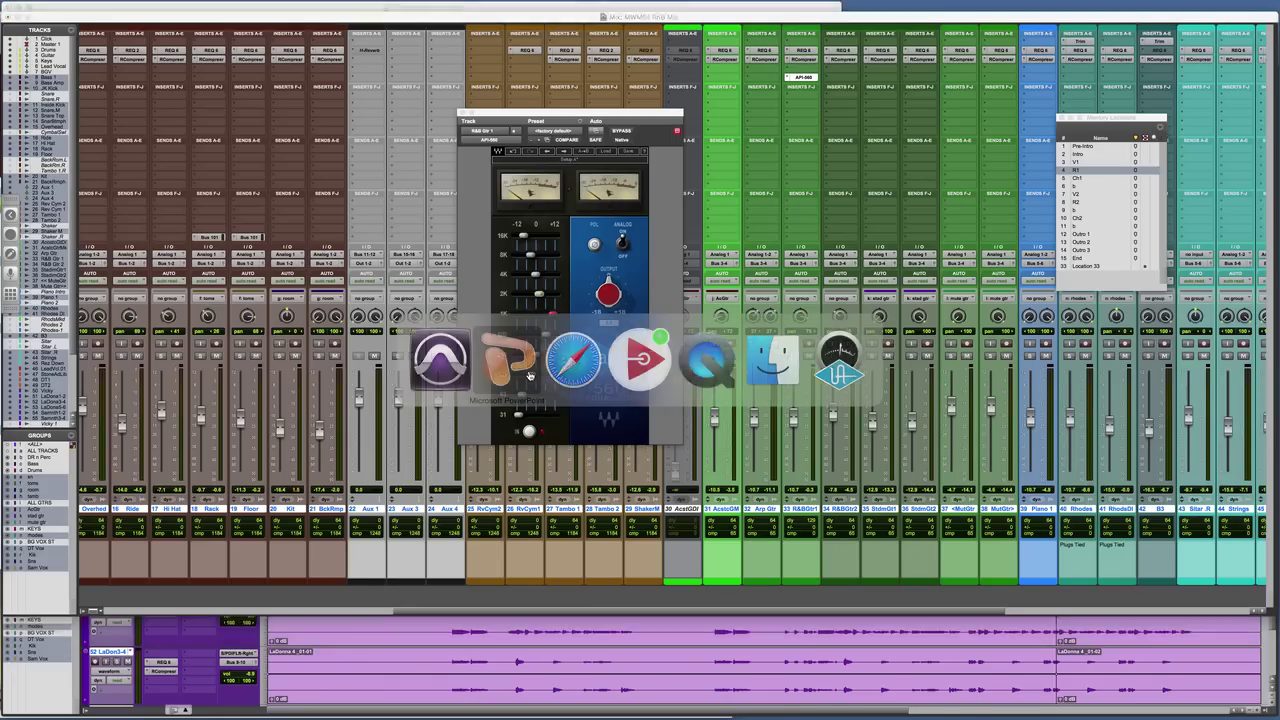